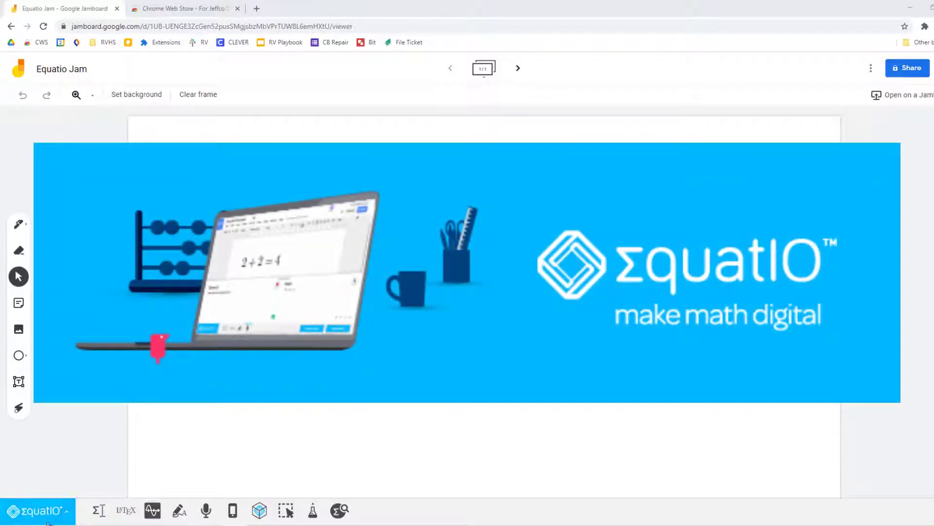
Close the EquatIO extension from its toolbar menu on the Equatio Jam board
left_click(63, 513)
left_click(29, 480)
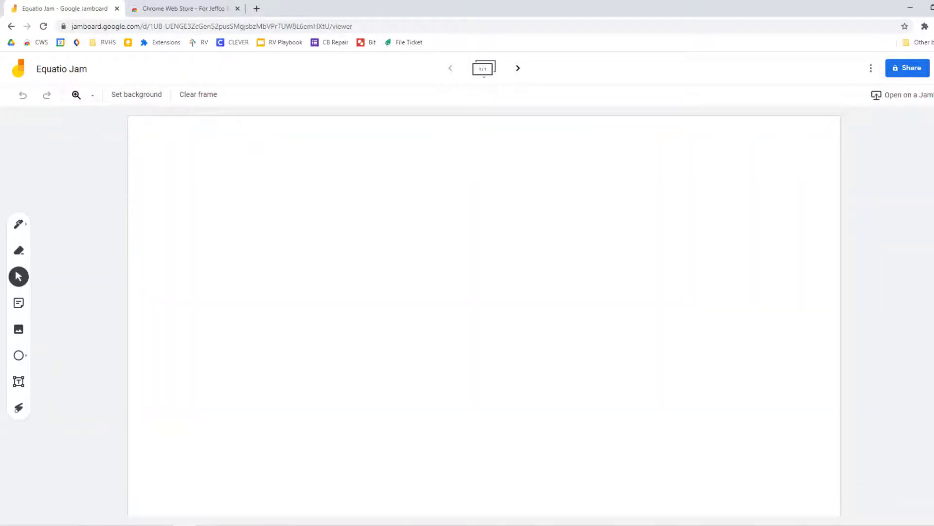
Search the Chrome Web Store for 'equatio', view the EquatIO listing, then return to Jamboard
left_click(213, 10)
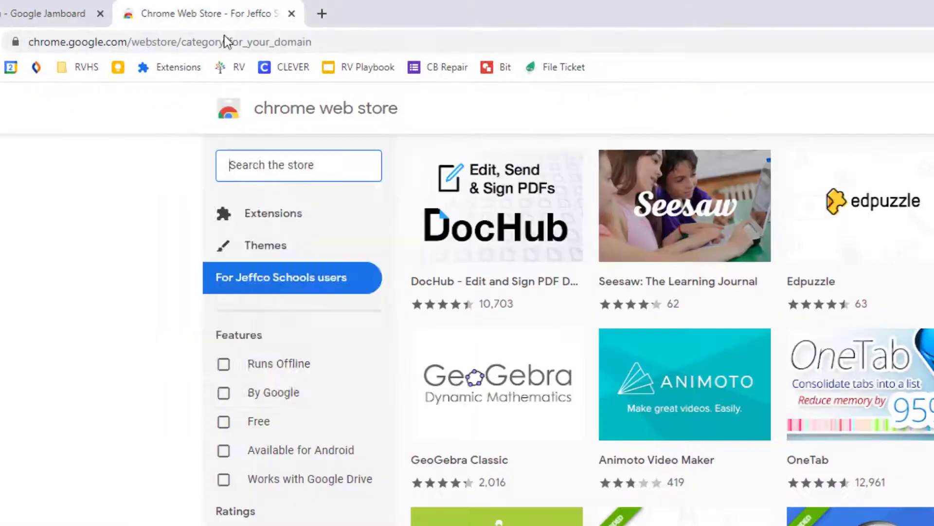
type("equatio")
key("Return")
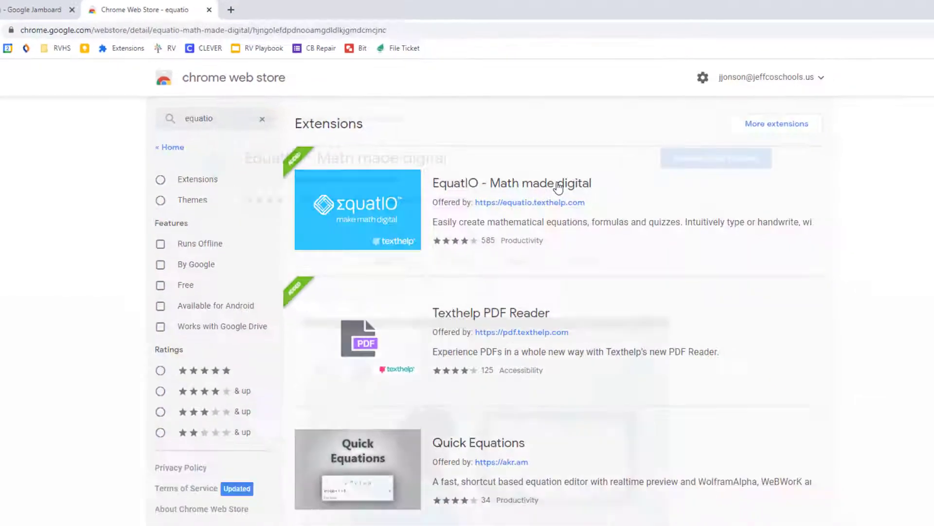
left_click(778, 254)
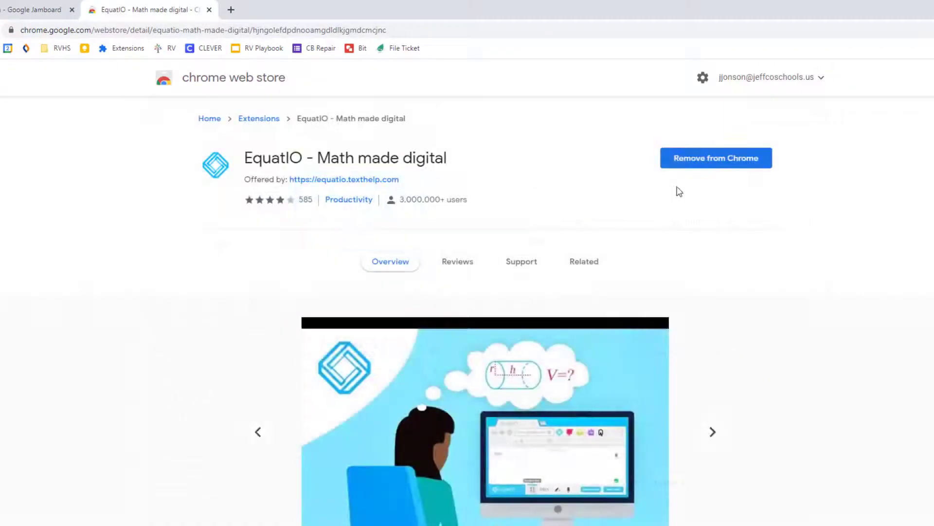
left_click(46, 10)
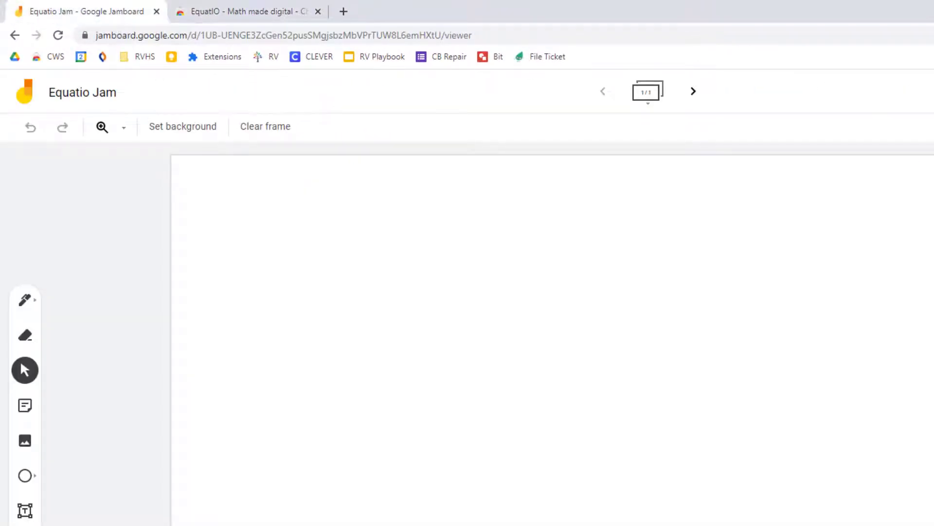
Launch EquatIO from Extensions and write 2x+5=15 in the Equation Editor
left_click(876, 35)
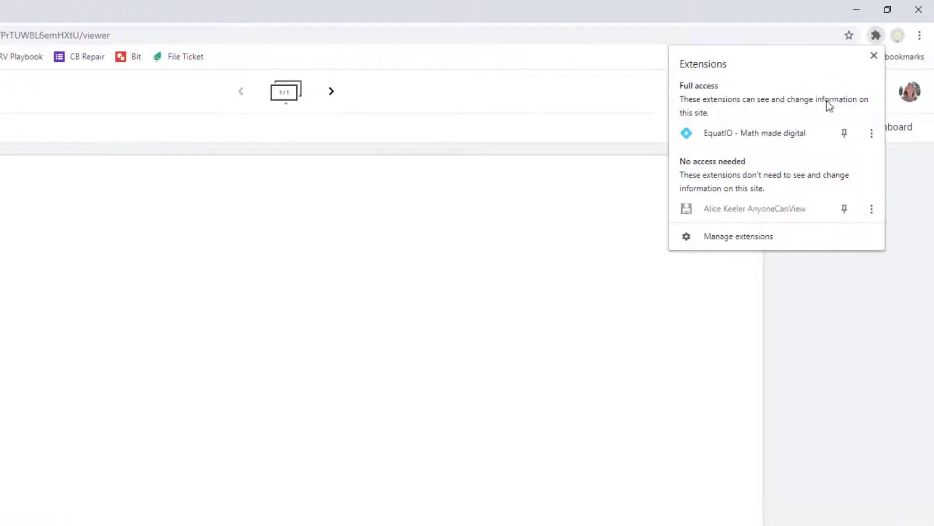
left_click(784, 144)
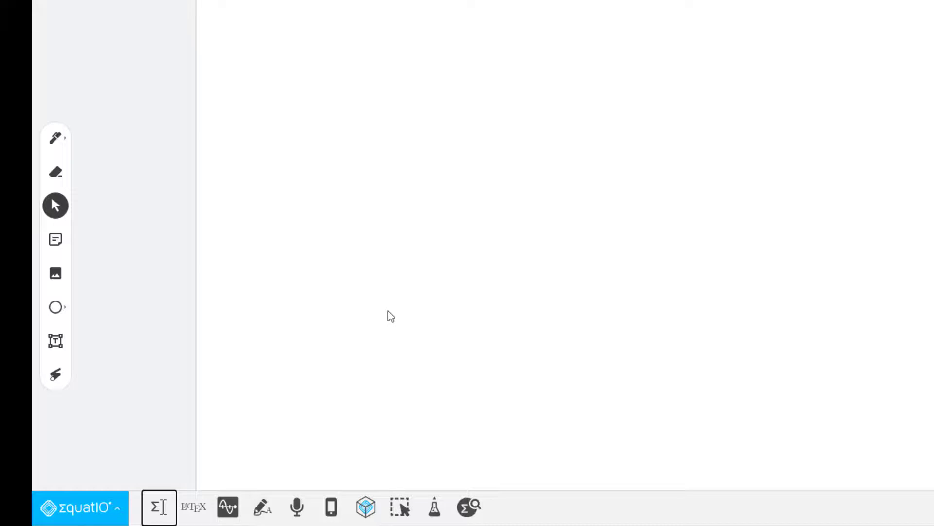
left_click(158, 507)
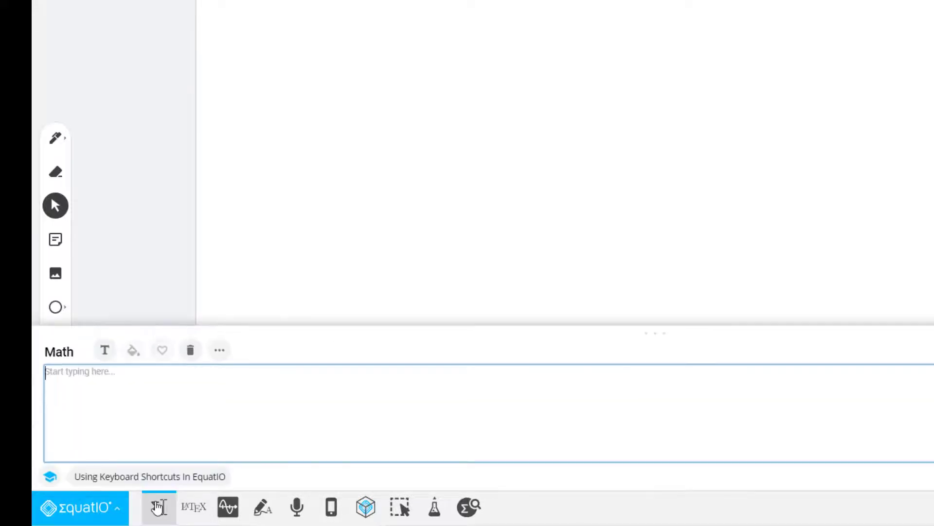
type("2x+5=15")
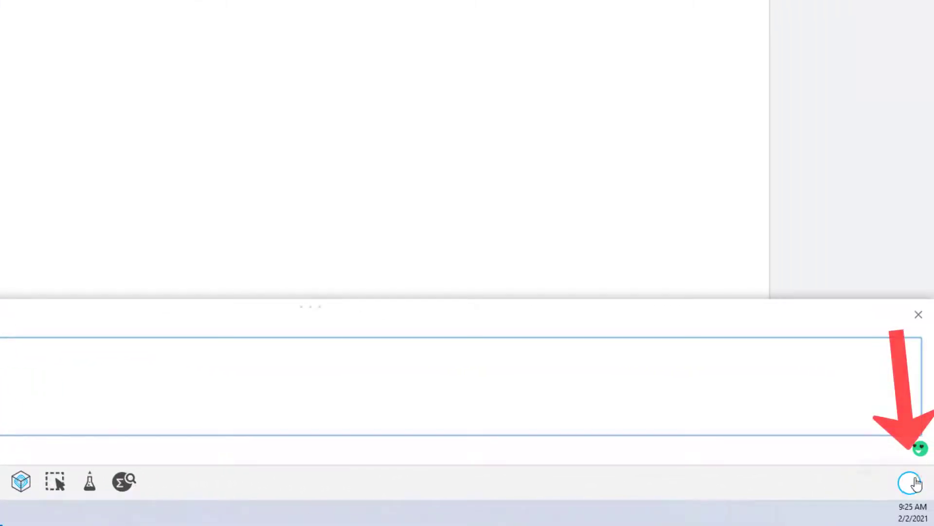
Copy 2x+5=15 as an image, paste it onto the frame, and enlarge it at upper left
left_click(909, 483)
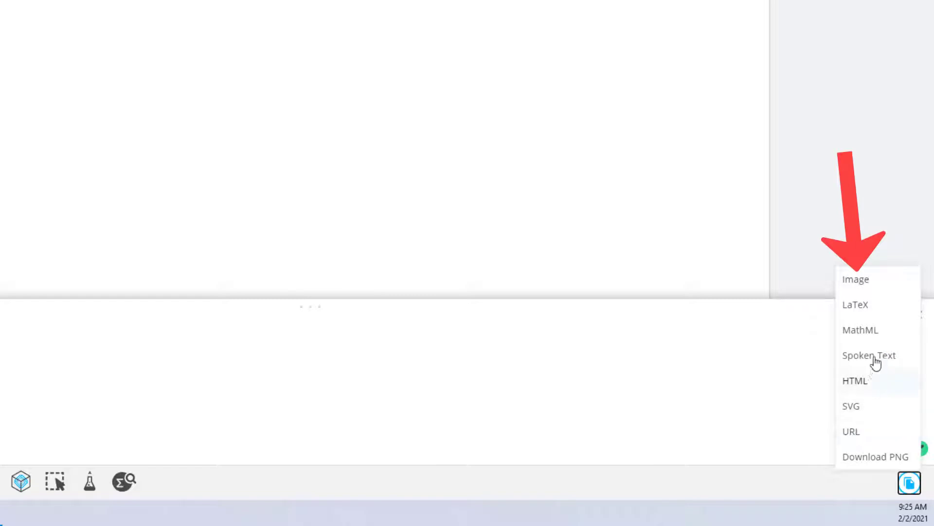
left_click(865, 279)
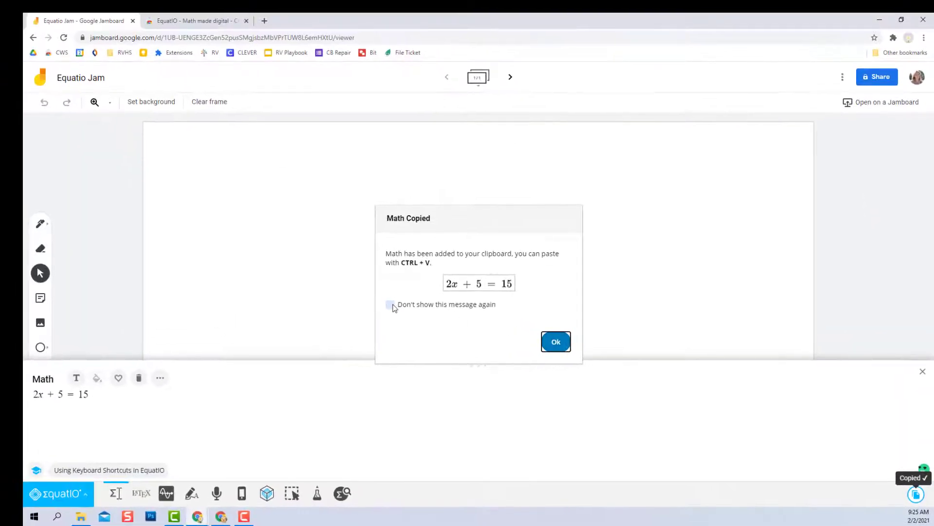
left_click(391, 306)
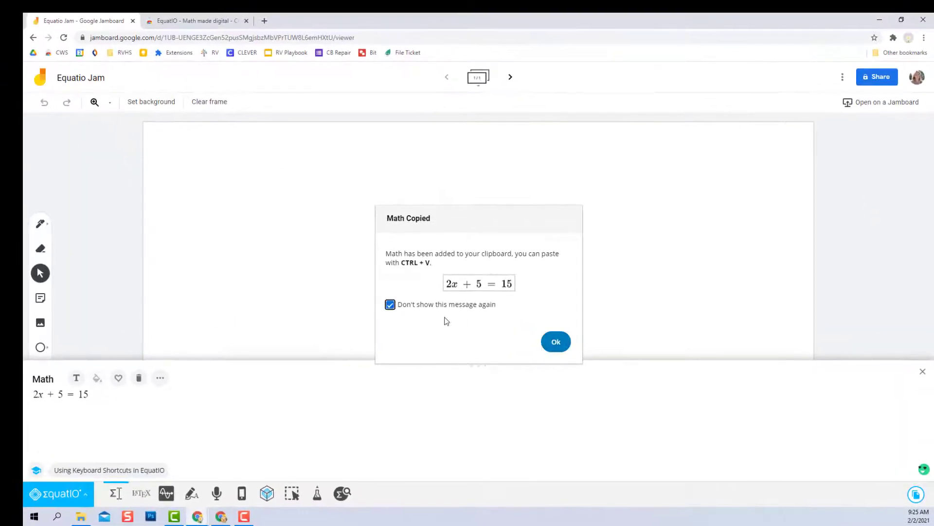
left_click(565, 347)
key("ctrl+v")
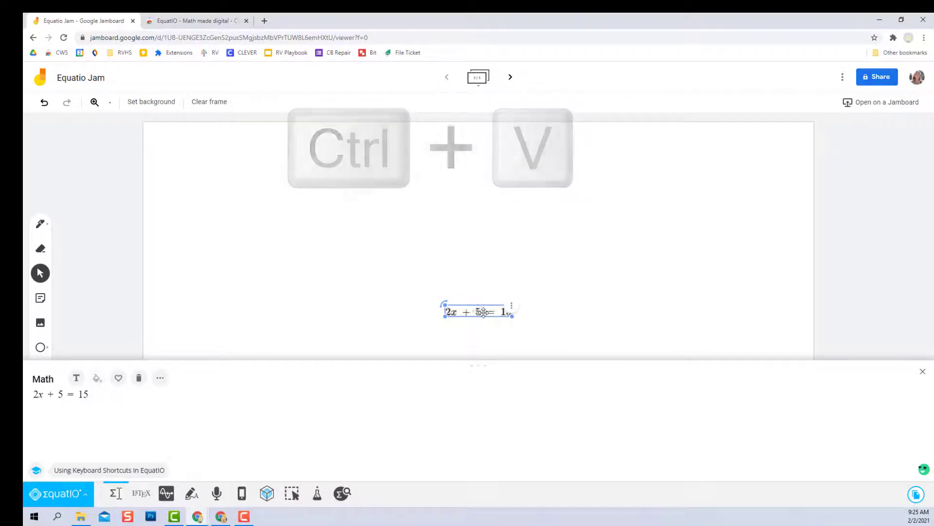
left_click_drag(467, 308, 302, 190)
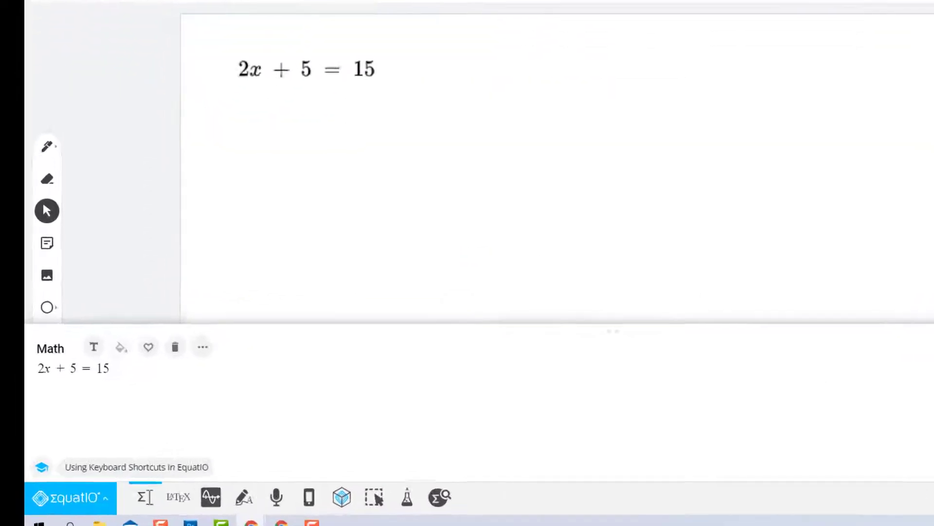
Clear the Math box and handwrite √16 + 2 = 5x³ + 18 in Handwriting Recognition
left_click(317, 506)
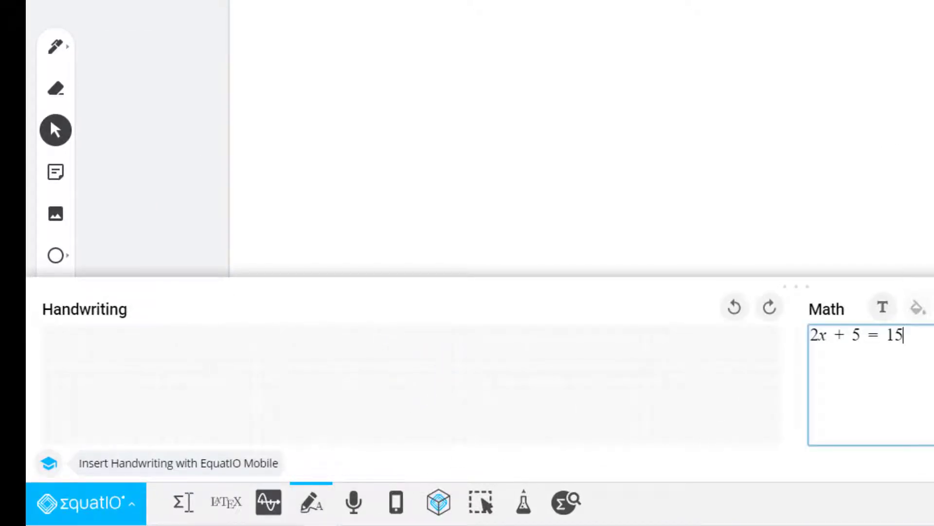
left_click(933, 307)
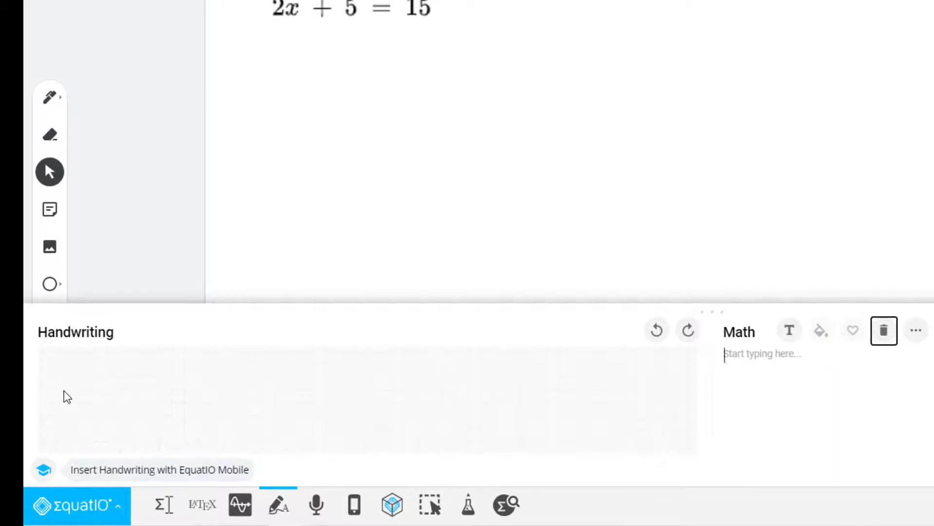
left_click_drag(122, 368, 131, 362)
left_click_drag(93, 380, 92, 397)
mouse_move(142, 374)
left_mouse_down()
mouse_move(142, 390)
mouse_move(161, 384)
left_mouse_up()
left_click_drag(179, 364, 248, 377)
left_click_drag(280, 365, 275, 384)
left_click_drag(280, 364, 302, 363)
left_click_drag(308, 370, 319, 382)
mouse_move(319, 368)
left_mouse_down()
mouse_move(308, 383)
mouse_move(376, 377)
left_mouse_up()
left_click_drag(405, 363, 401, 369)
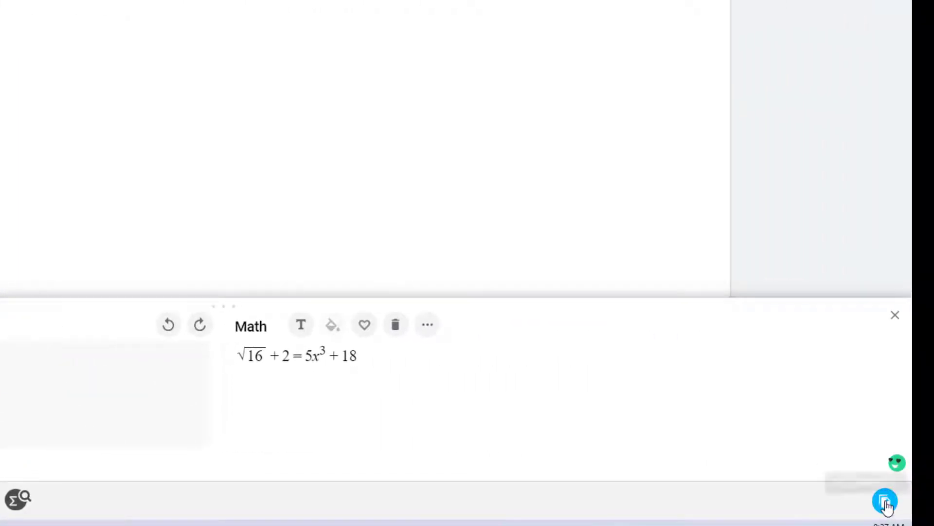
Copy the handwritten equation as an image, paste it beside 2x + 5 = 15, and clear the panel
left_click(886, 501)
left_click(827, 291)
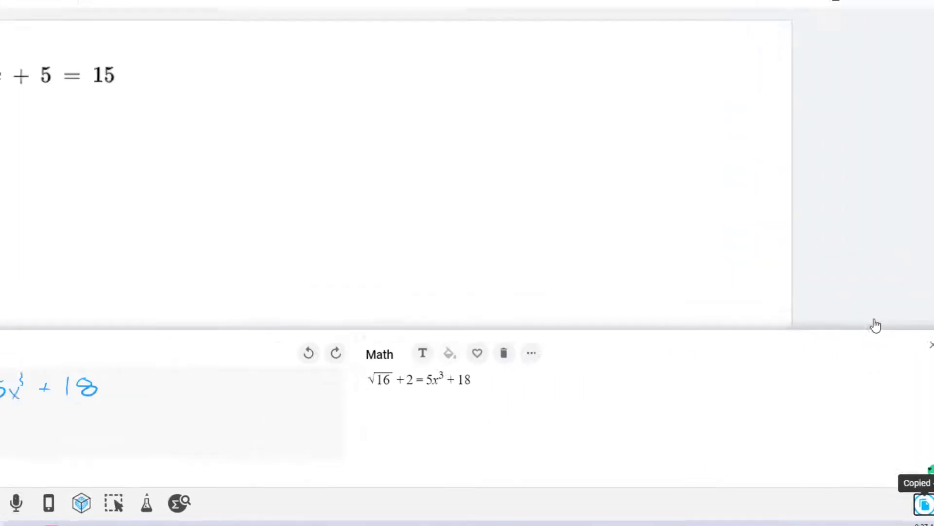
key("ctrl+v")
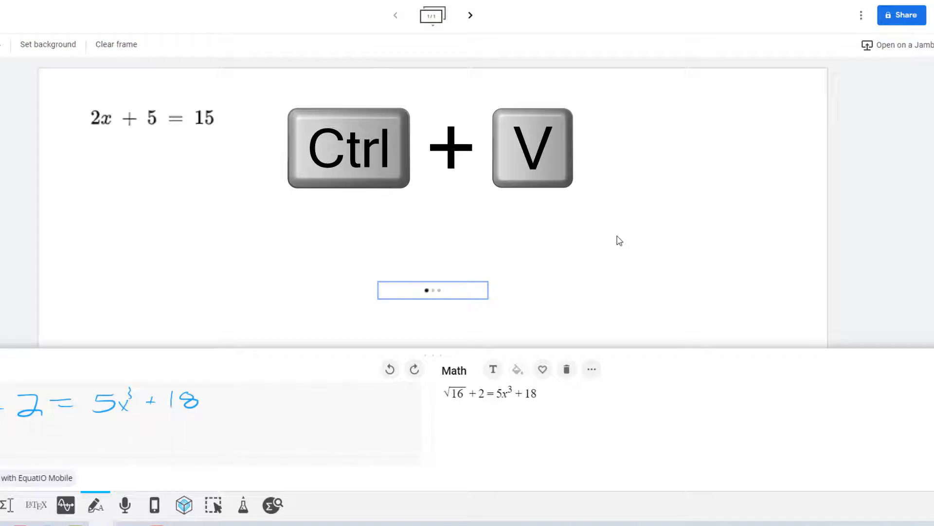
left_click_drag(439, 291, 447, 141)
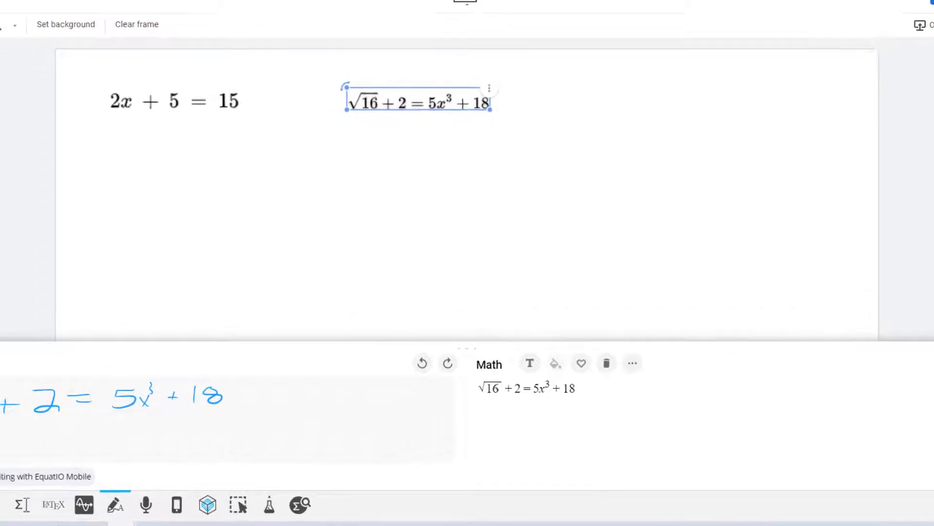
left_click(115, 504)
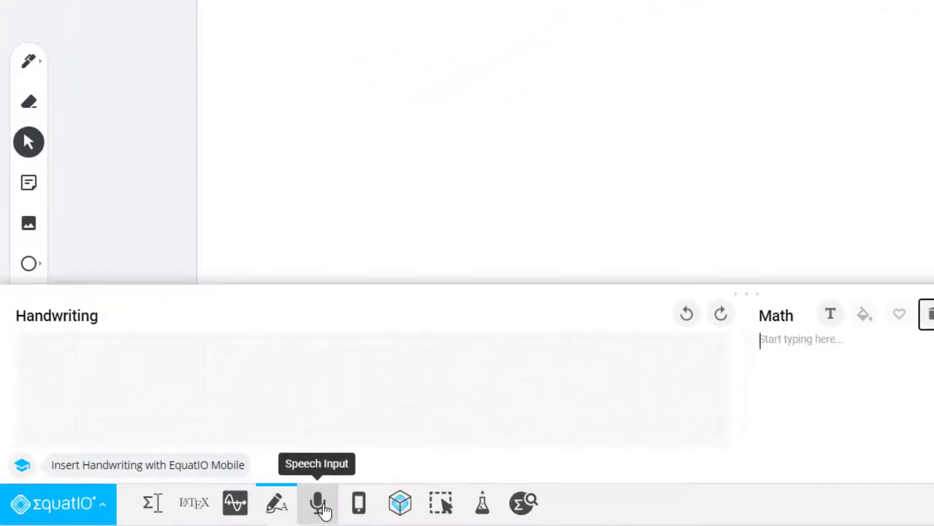
Launch Try EquatIO Mathspace from the EquatIO main menu
left_click(358, 508)
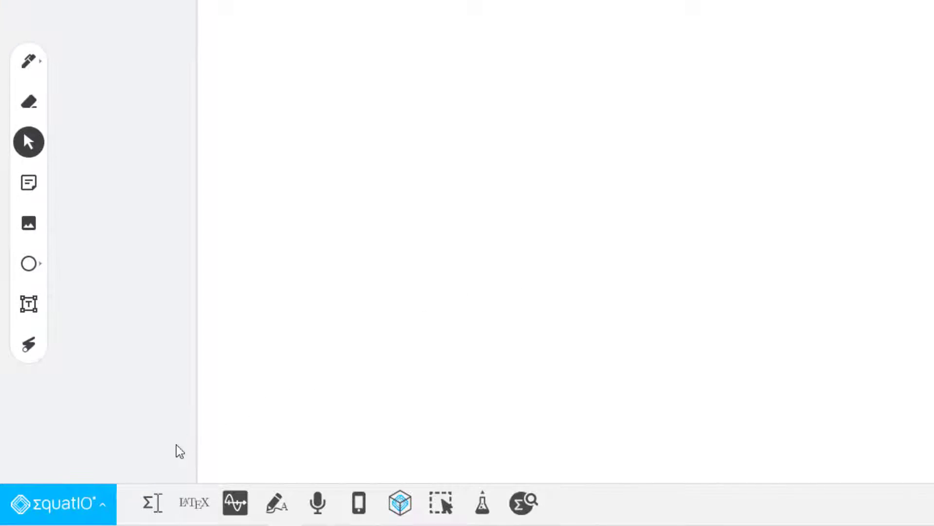
left_click(106, 509)
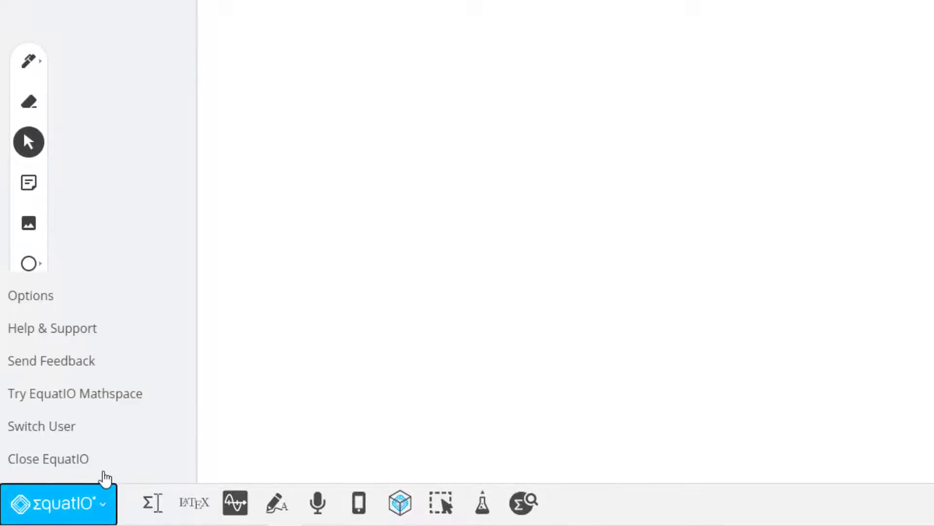
left_click(123, 401)
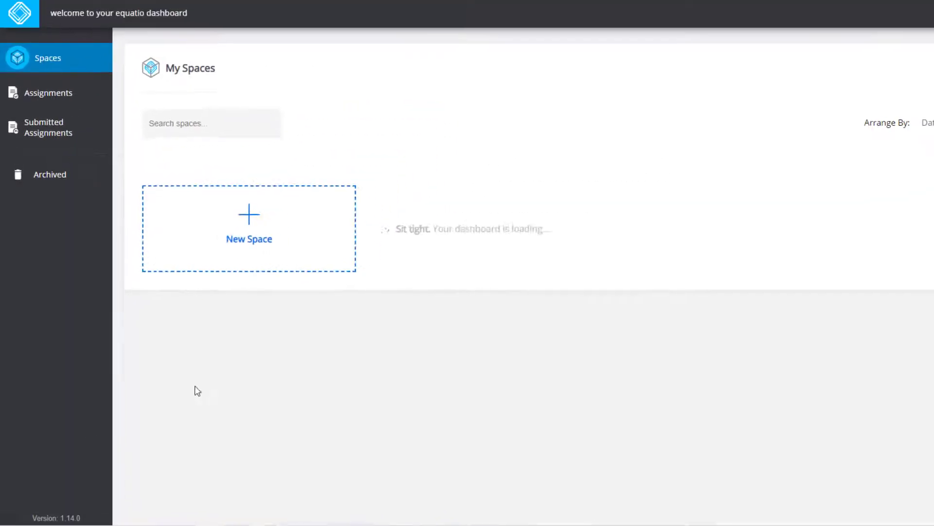
Create a new mathspace and set its Space Options background style to Blank
left_click(248, 260)
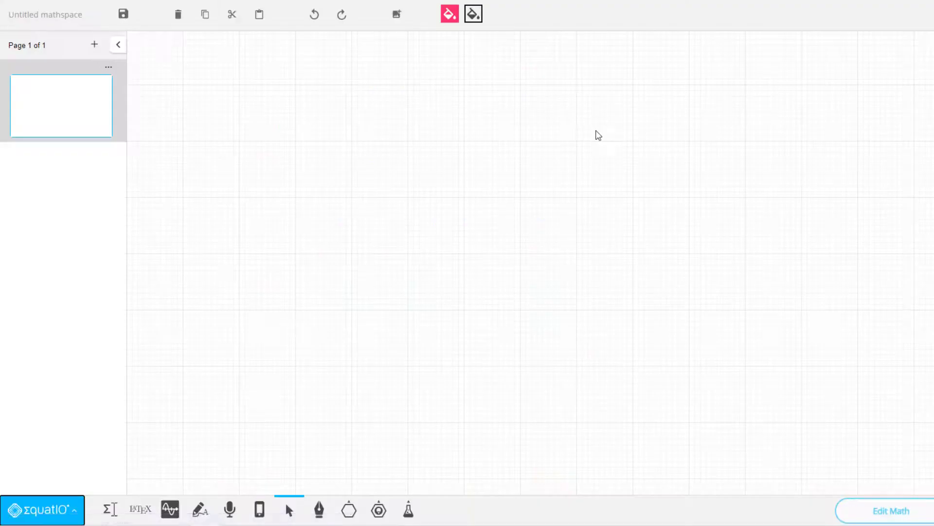
left_click(78, 513)
left_click(68, 387)
left_click(404, 246)
left_click(652, 181)
left_click(632, 204)
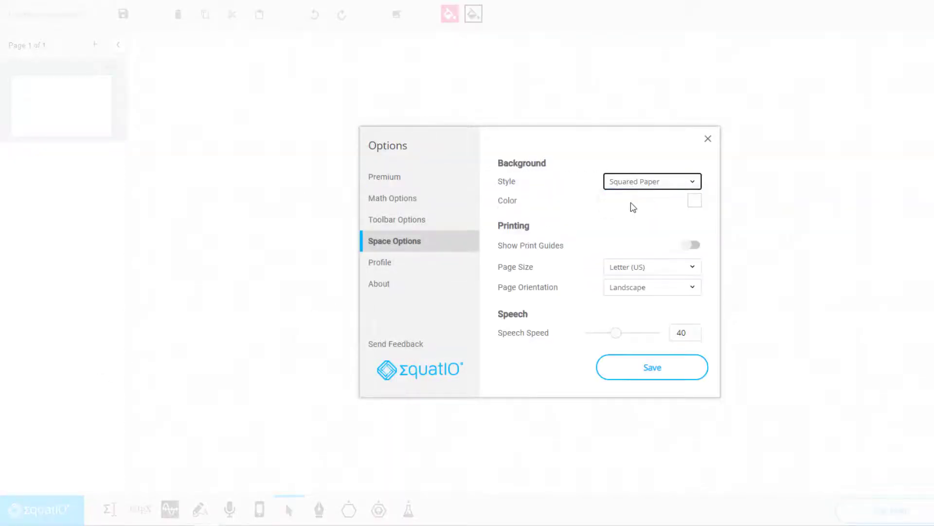
left_click(658, 368)
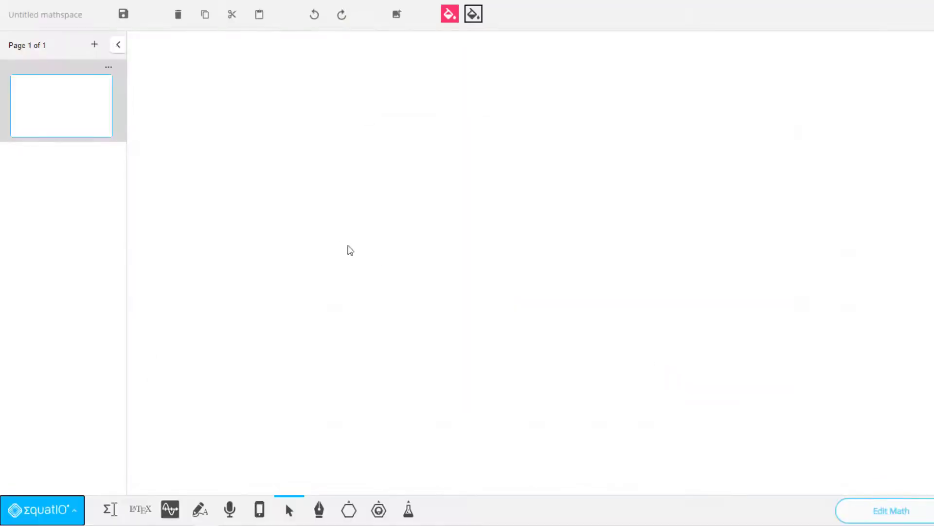
left_click(382, 511)
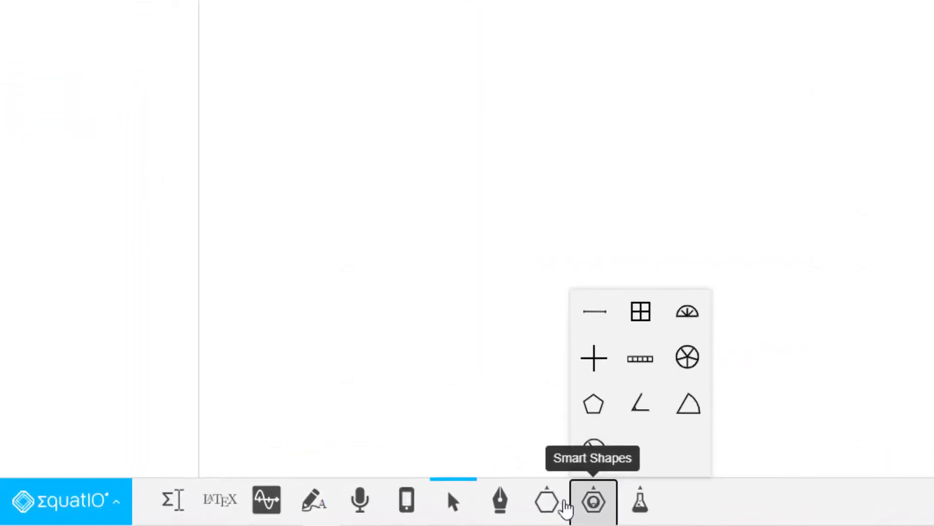
Insert the Parallel Lines with Transversal shape and enlarge it on the page
left_click(547, 500)
left_click(631, 454)
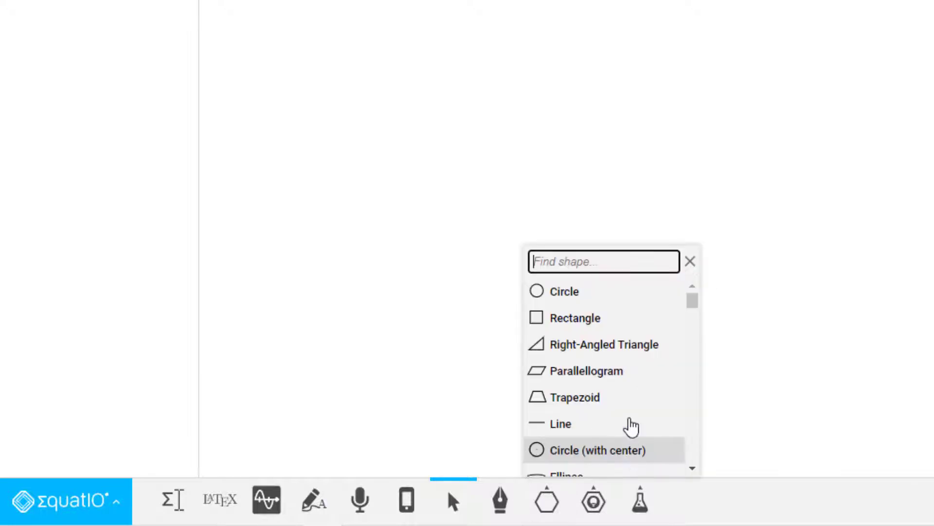
type("line")
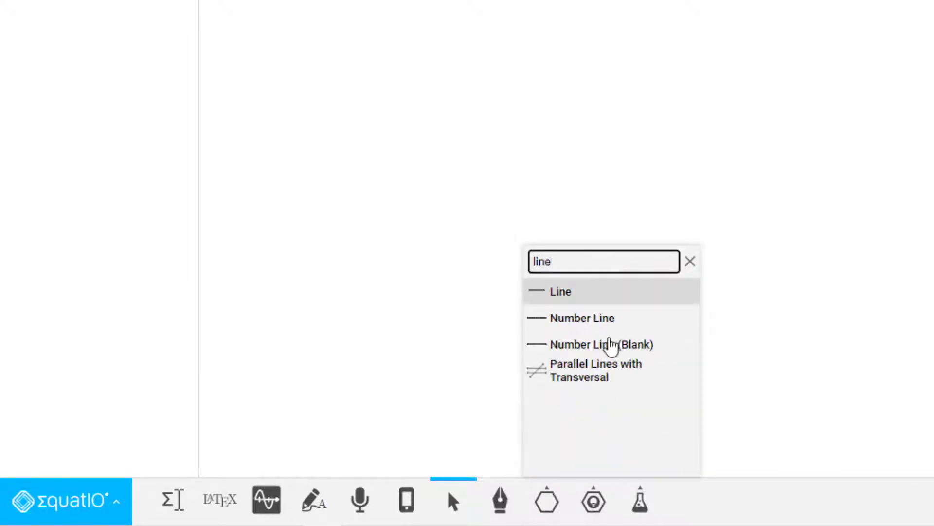
left_click(597, 371)
left_click(555, 115)
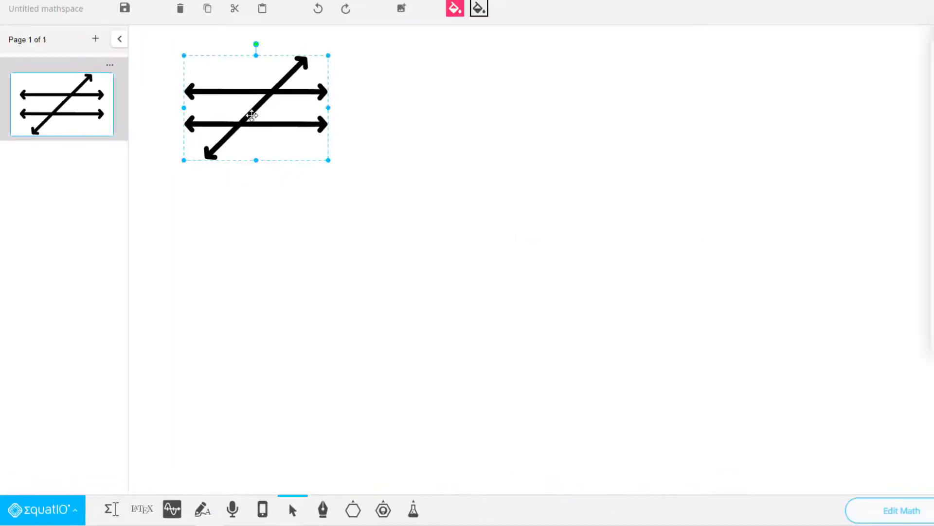
left_click_drag(252, 116, 256, 108)
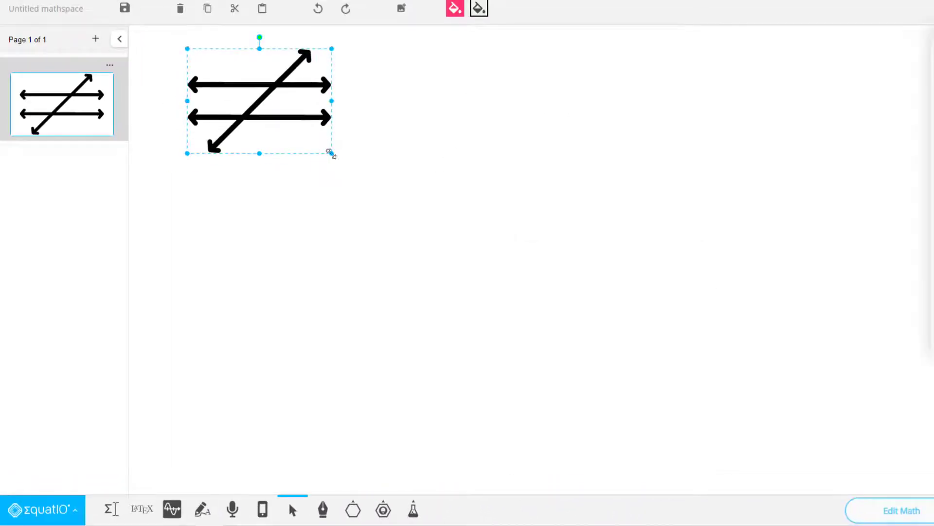
left_click_drag(331, 153, 364, 172)
Add a 110° label below the transversal using the Equation Editor
left_click(110, 510)
type("110°")
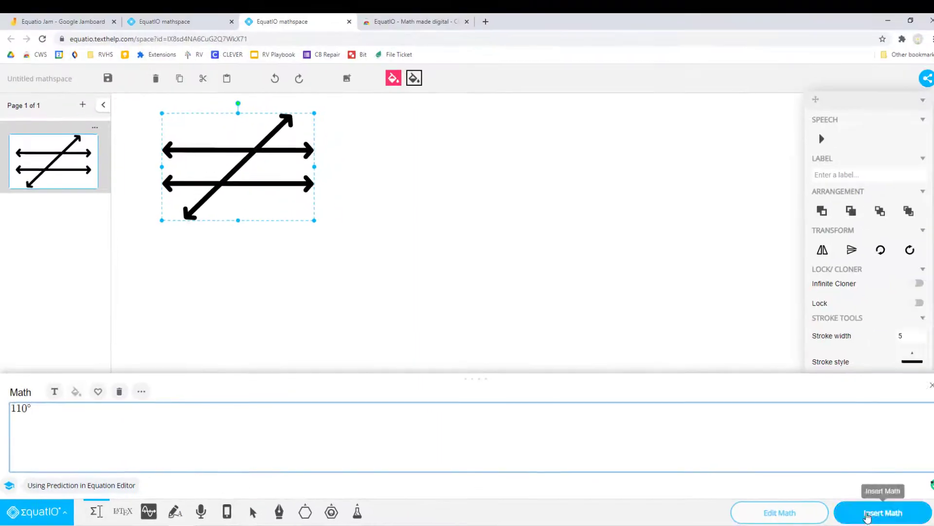
left_click(883, 513)
left_click_drag(150, 44, 273, 146)
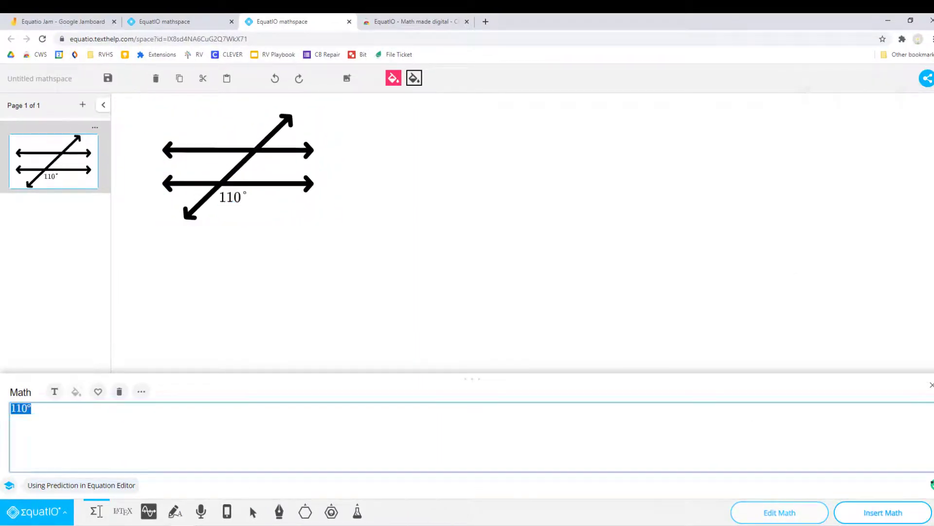
Add the title 'Find x' and an x angle label on the transversal
type("Find x")
left_click(883, 512)
type("x")
left_click(882, 513)
left_click_drag(146, 112, 276, 145)
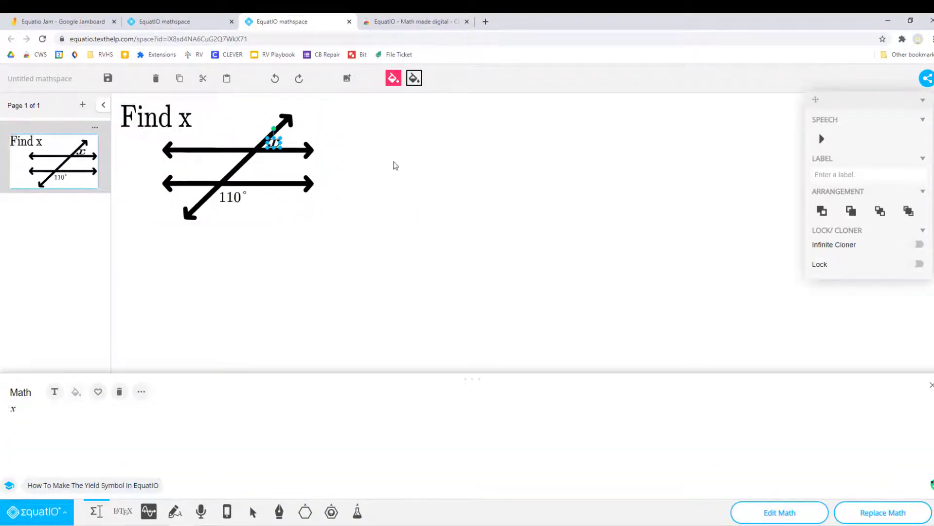
left_click(383, 198)
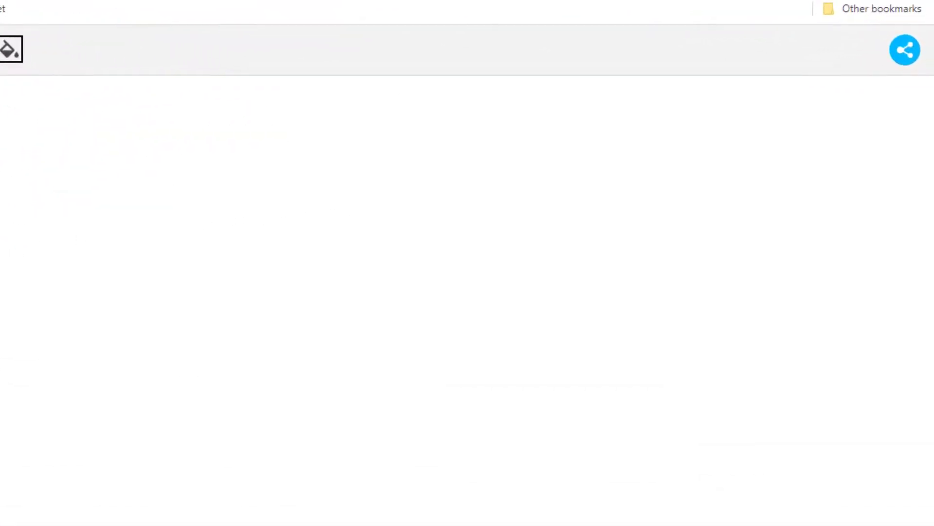
Close the Share dialog unused, then save the page via Download as PNG
left_click(905, 51)
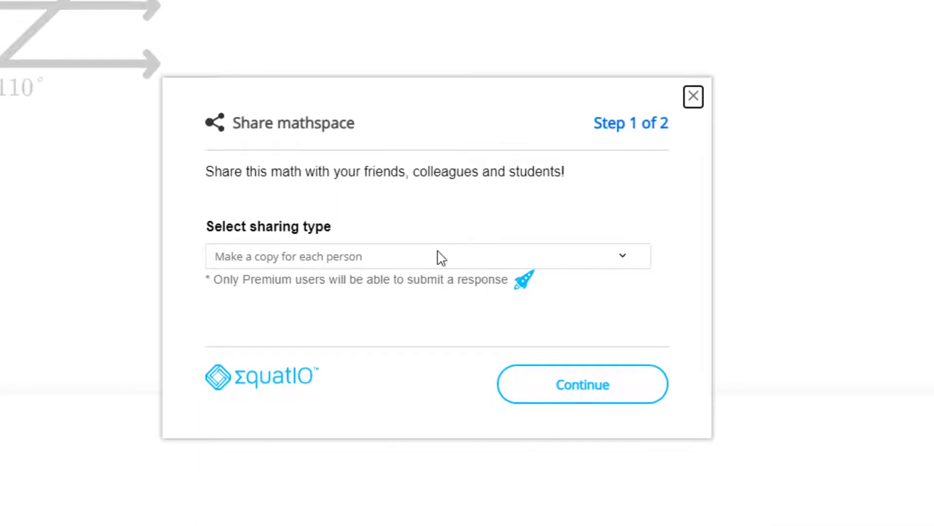
left_click(692, 98)
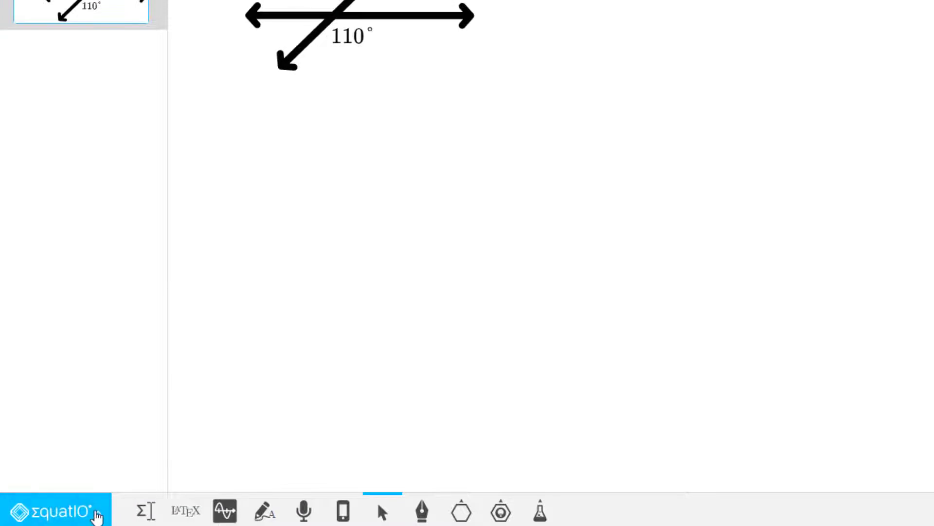
left_click(97, 515)
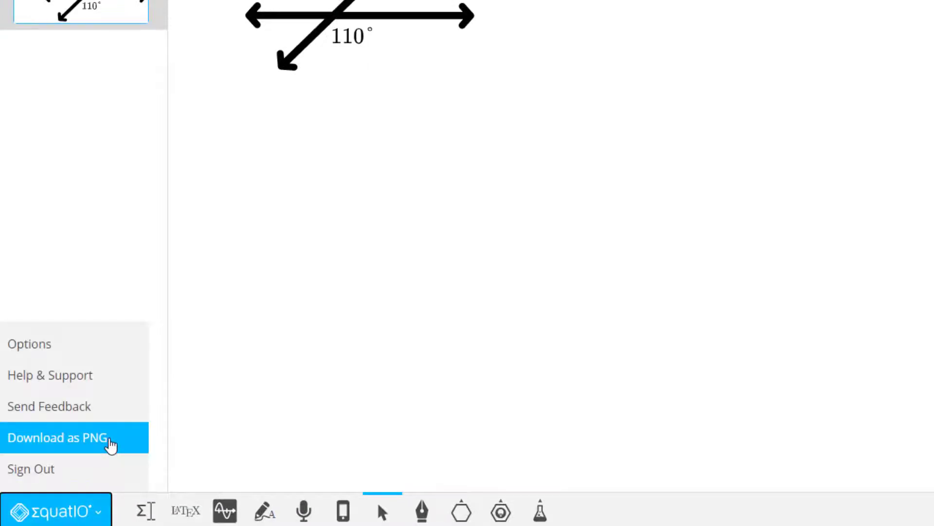
left_click(111, 438)
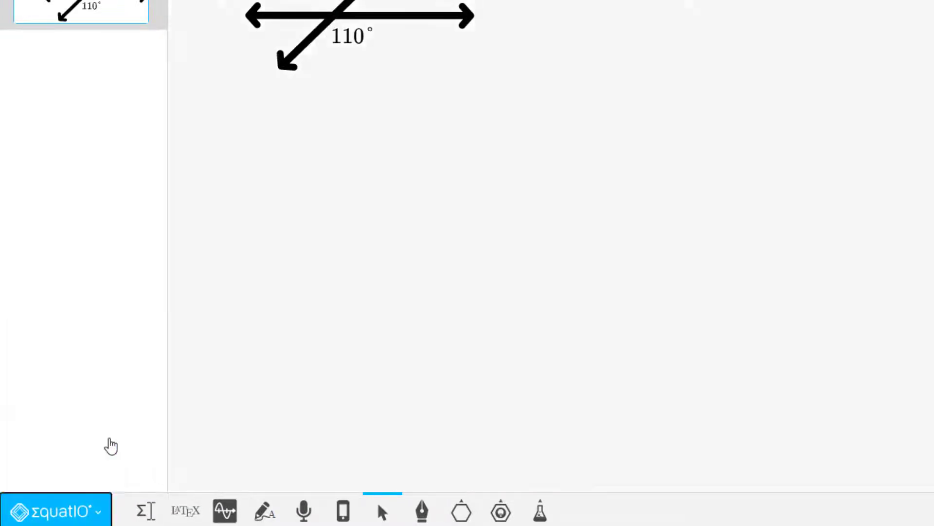
left_click(846, 390)
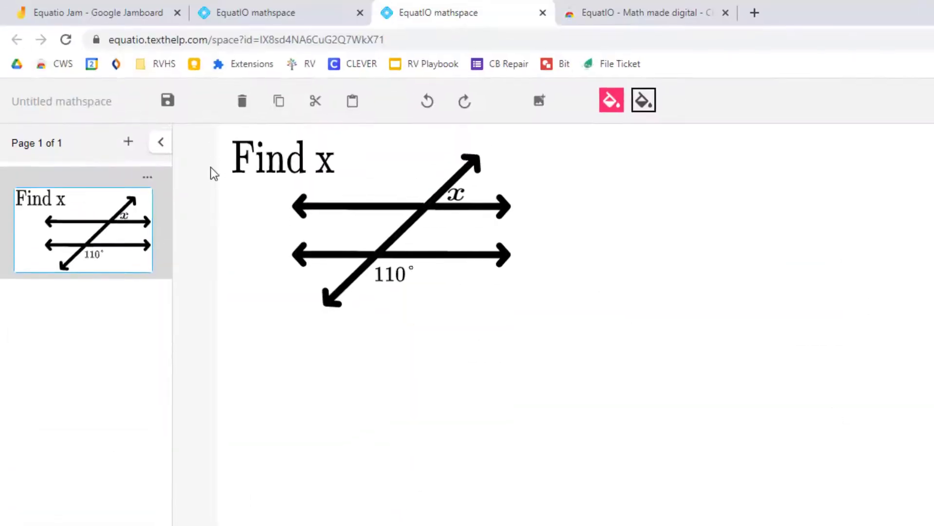
Upload equatio (1).png to the Jamboard frame and place it top-right beside the equations
left_click(90, 22)
left_click(26, 348)
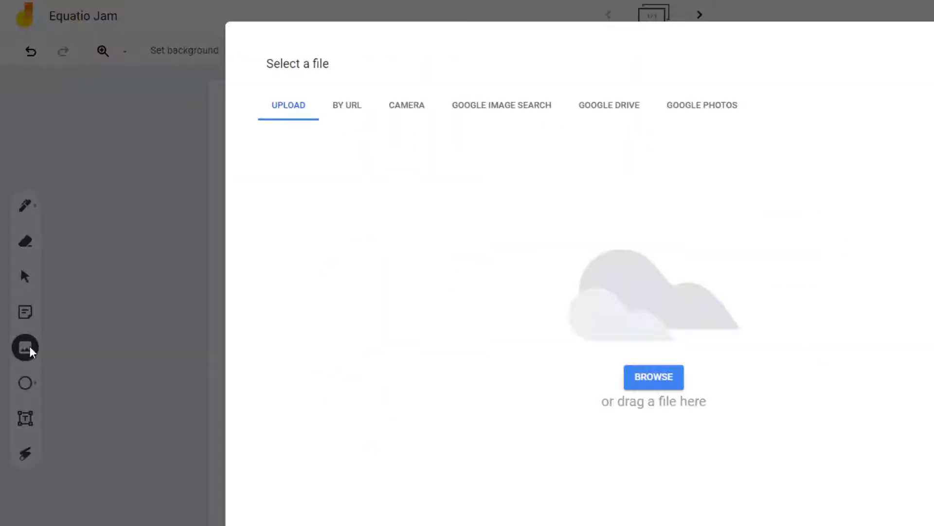
left_click(646, 380)
double_click(302, 73)
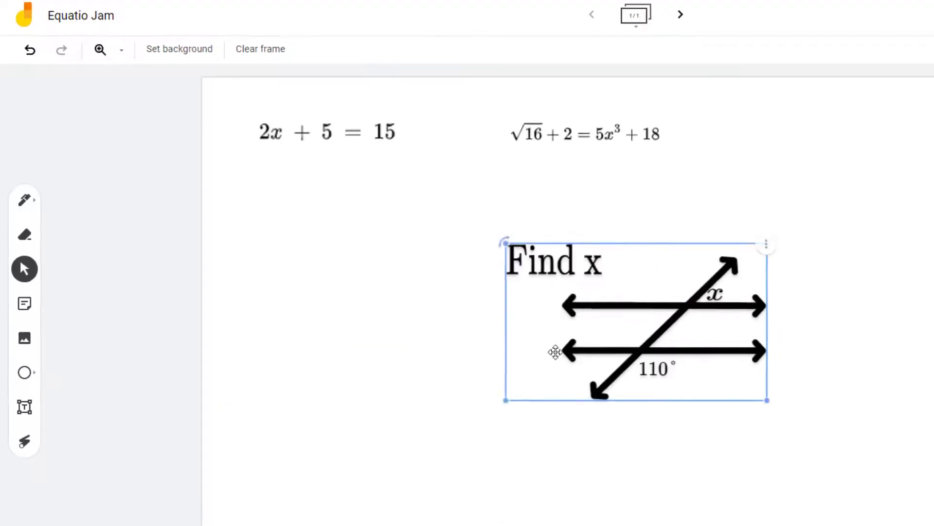
left_click_drag(555, 351, 705, 171)
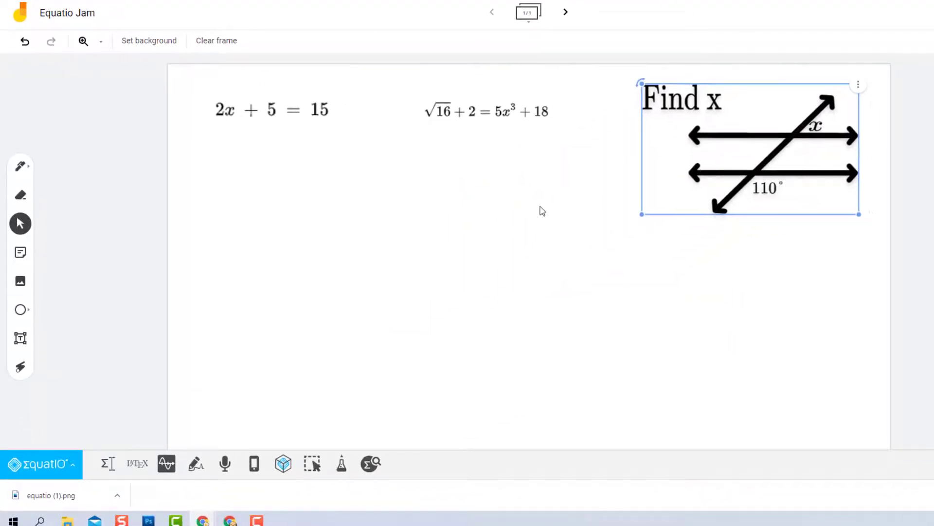
left_click(532, 226)
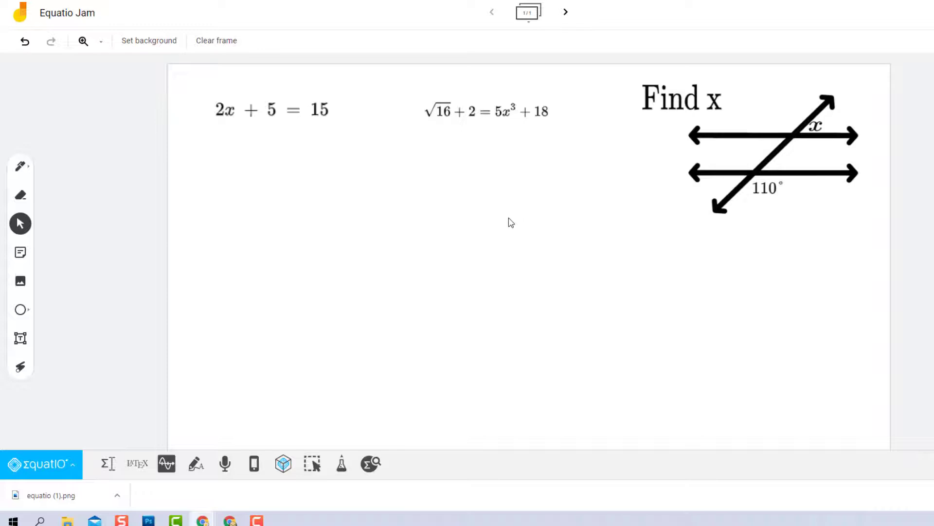
Draw two teal pen strokes over and below the equations
left_click(21, 166)
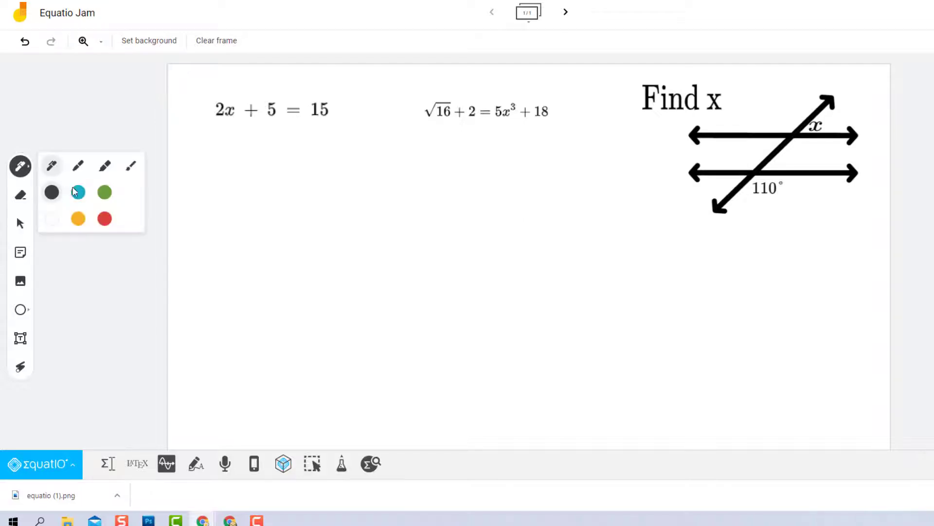
left_click_drag(226, 130, 285, 204)
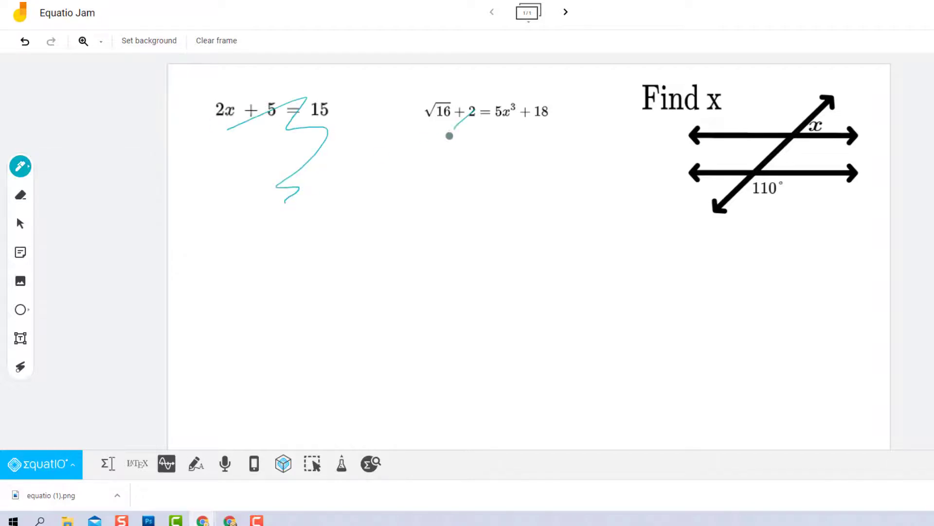
left_click_drag(450, 135, 639, 267)
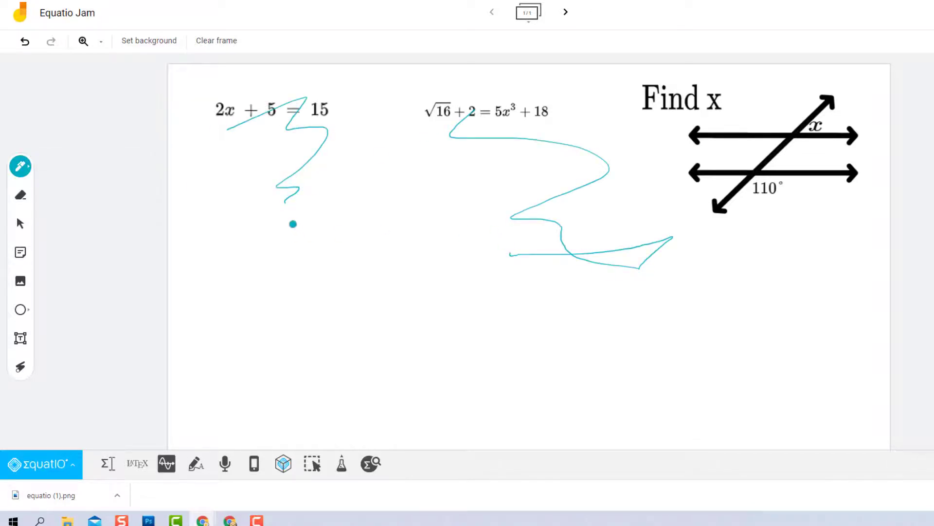
Undo the cleared frame and erase the cyan scribble below the equations
left_click(19, 196)
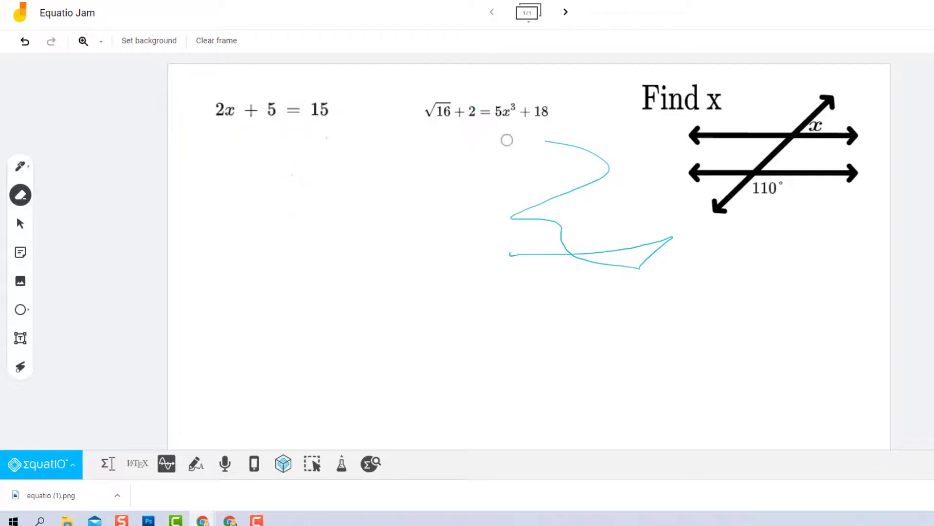
left_click(218, 41)
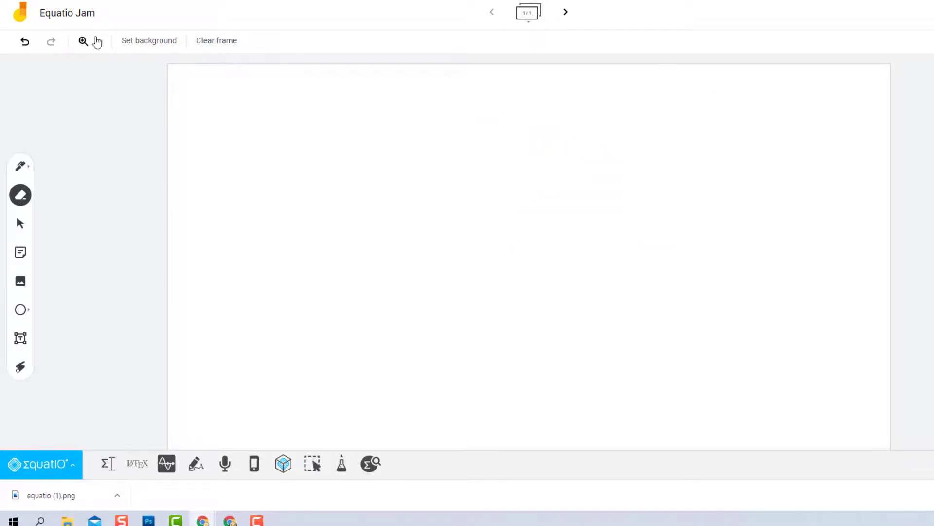
left_click(24, 43)
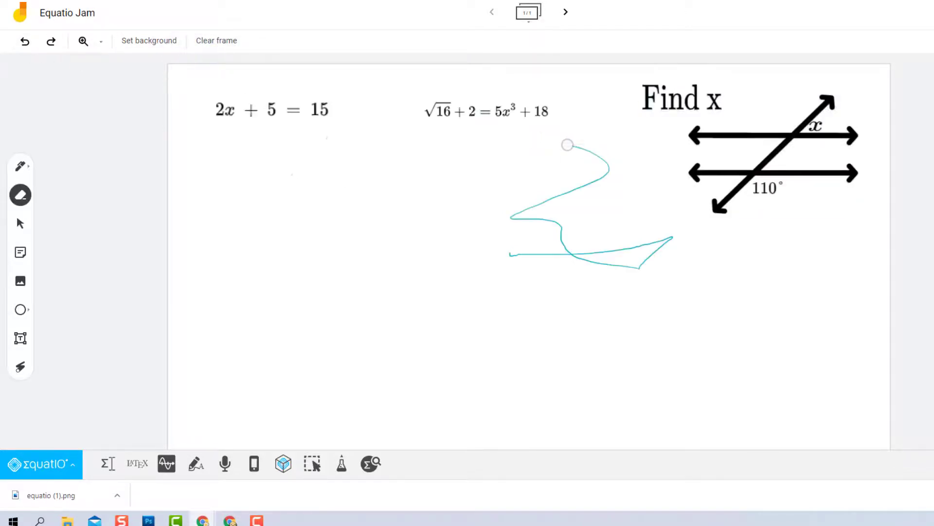
left_click_drag(512, 215, 738, 245)
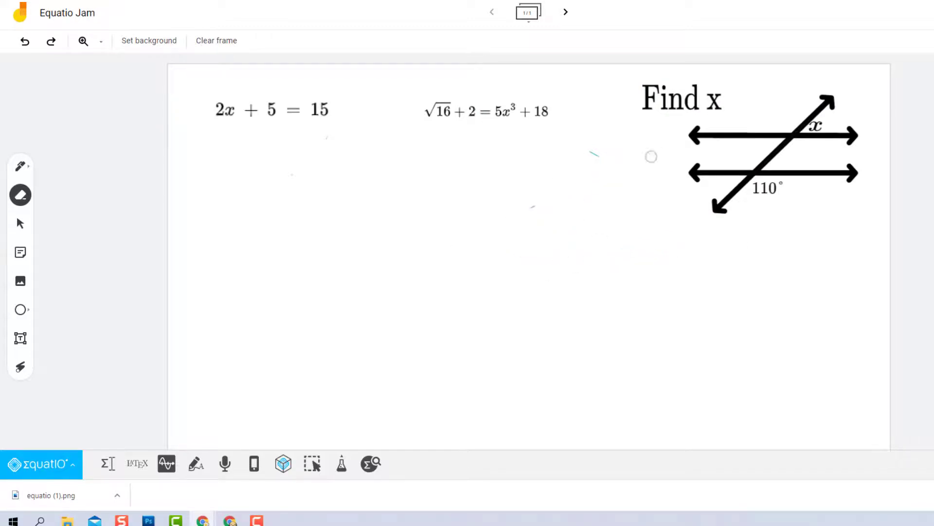
Enlarge the √16+2=5x³+18 equation slightly by dragging its handle
left_click(20, 224)
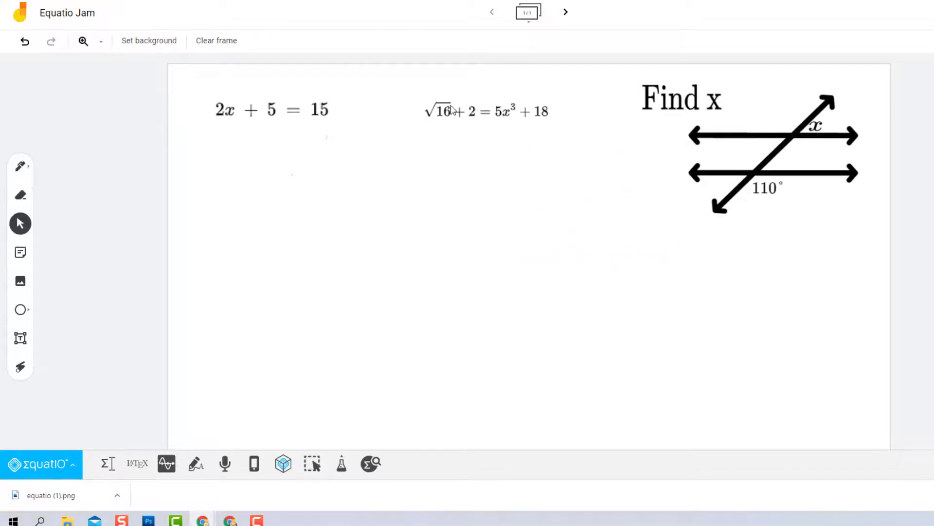
left_click(424, 99)
mouse_move(423, 114)
left_mouse_down()
mouse_move(400, 119)
mouse_move(424, 119)
left_mouse_up()
Save the current frame as the PNG image 'Equatio Jam 1'
left_click(490, 166)
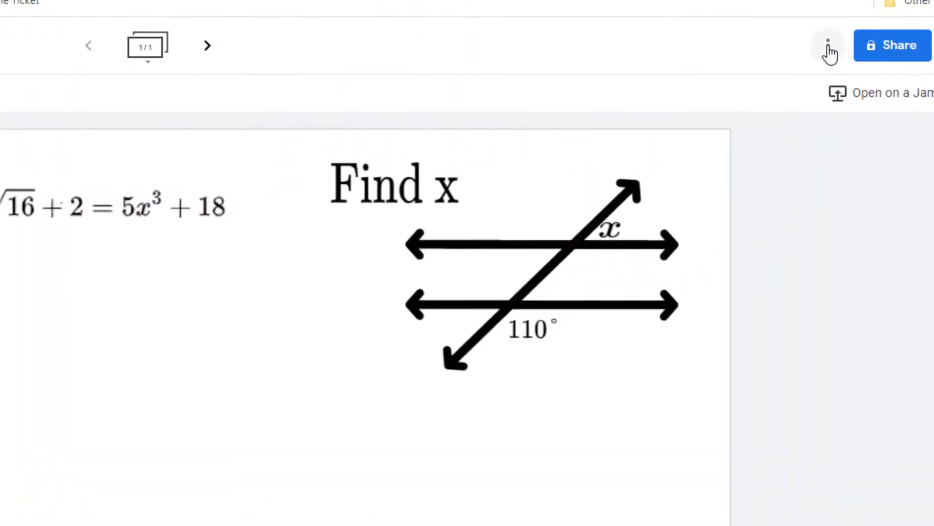
left_click(829, 49)
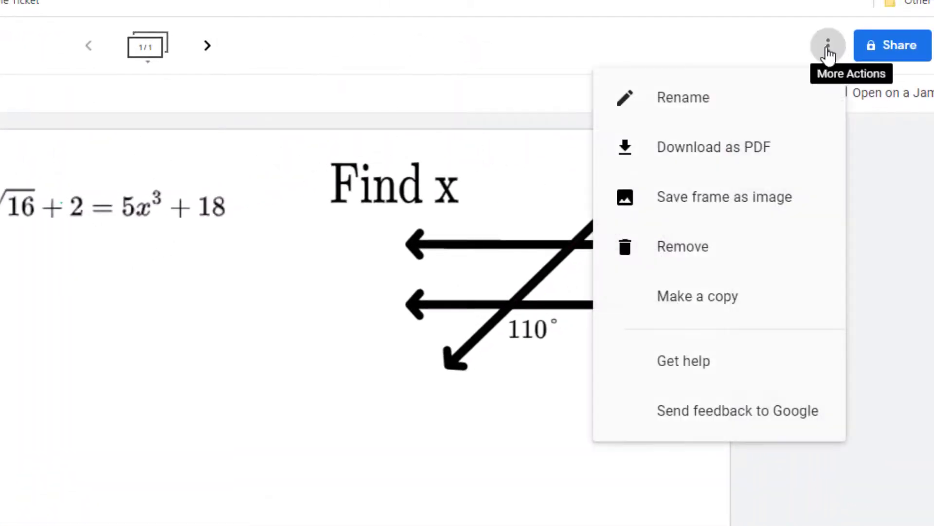
left_click(770, 215)
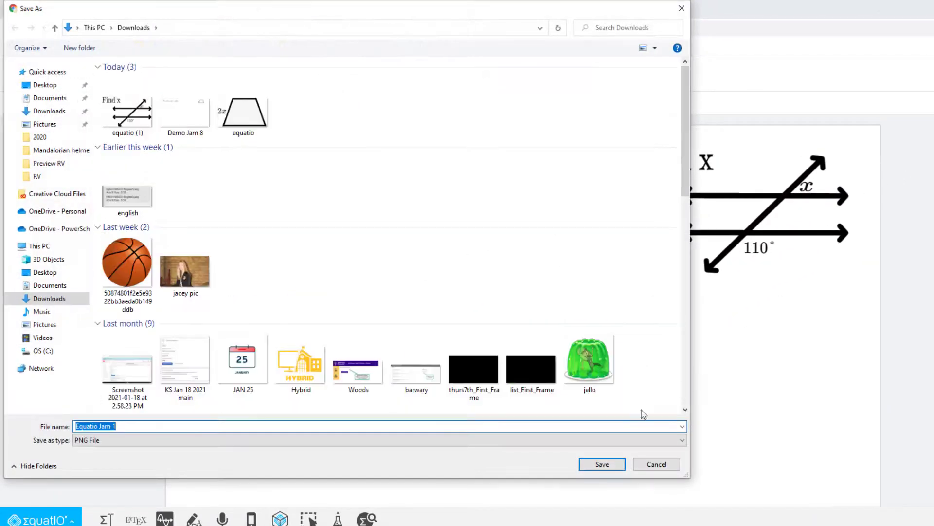
left_click(602, 464)
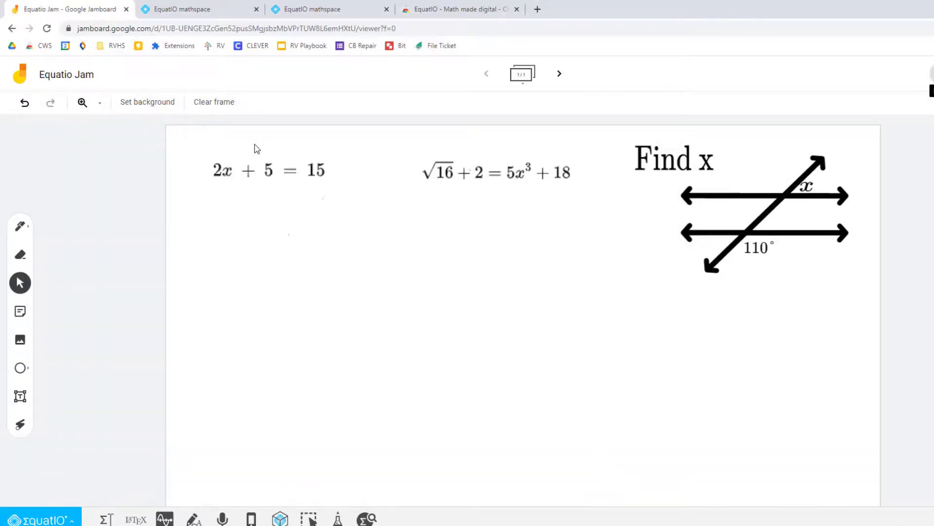
Clear the frame and set the saved 'Equatio Jam 1' image as its background
left_click(225, 108)
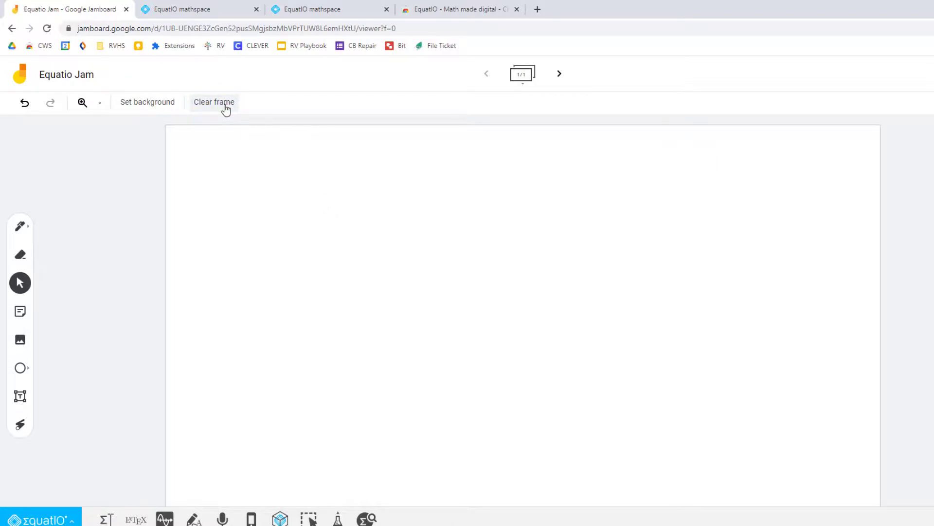
left_click(141, 107)
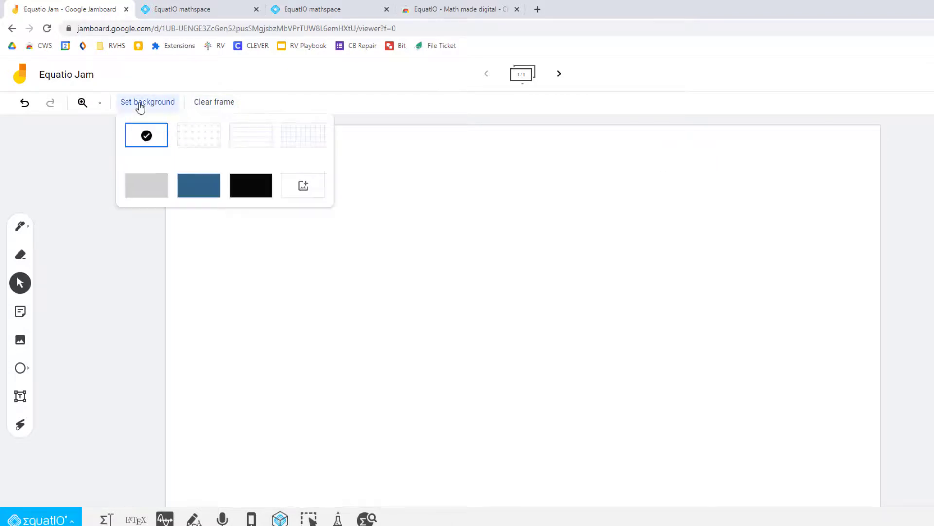
left_click(307, 188)
left_click(535, 371)
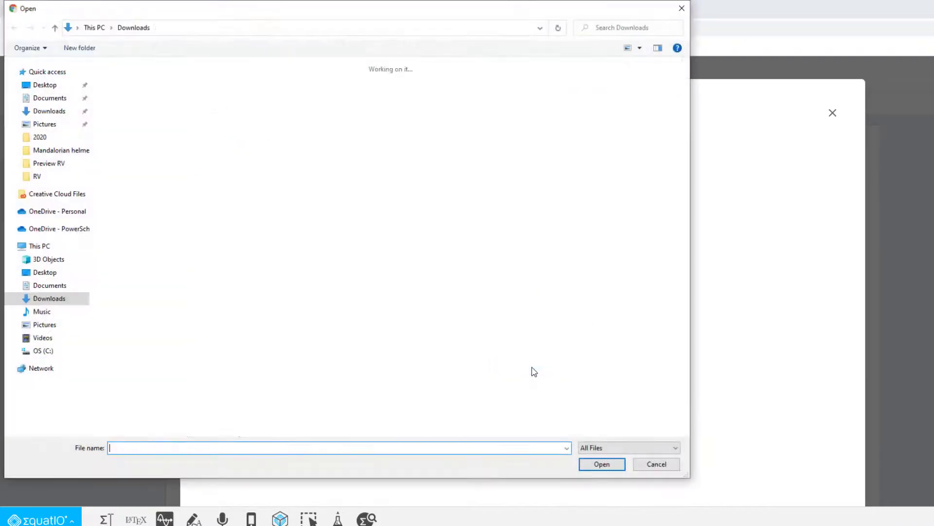
double_click(127, 110)
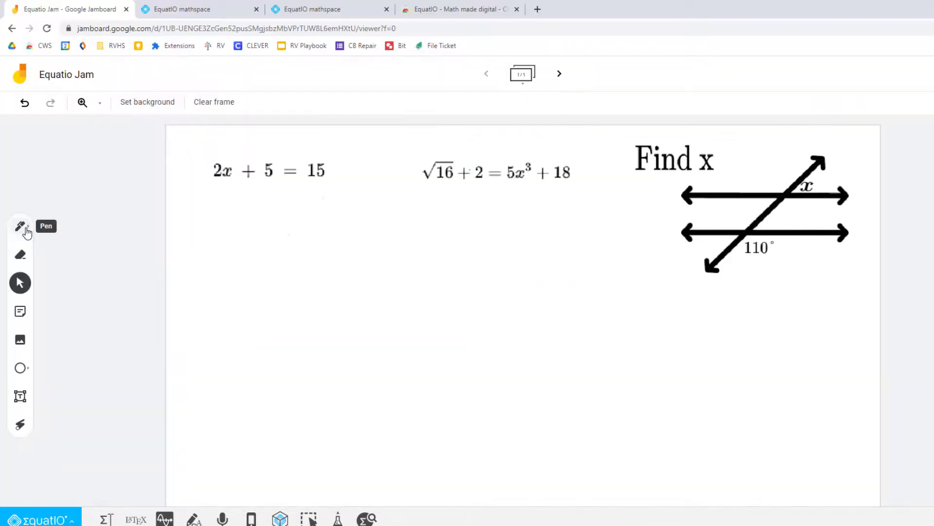
Test the fixed background with a pen scribble, then clear the stroke
left_click(20, 226)
mouse_move(375, 164)
left_mouse_down()
mouse_move(803, 175)
mouse_move(511, 180)
mouse_move(554, 292)
mouse_move(689, 205)
left_mouse_up()
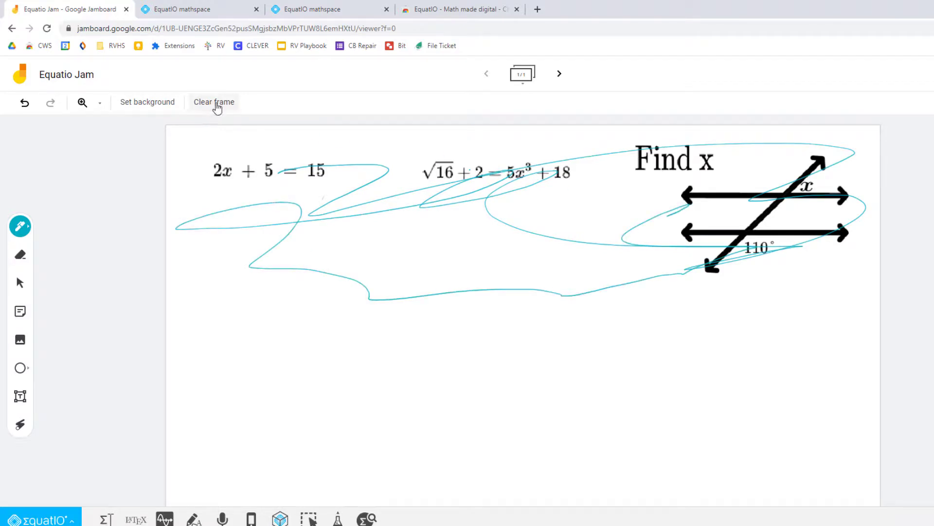
left_click(217, 108)
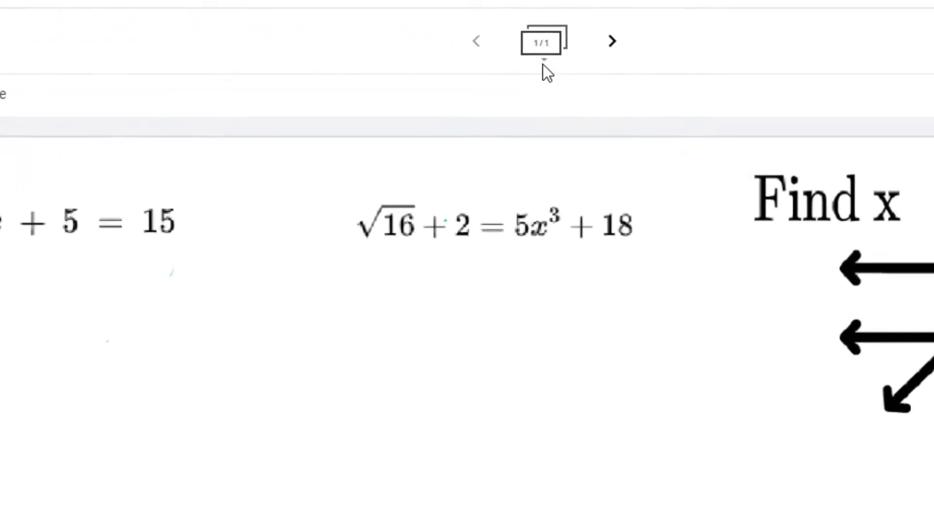
Duplicate the frame in the frame overview until the jam has four identical frames
left_click(547, 62)
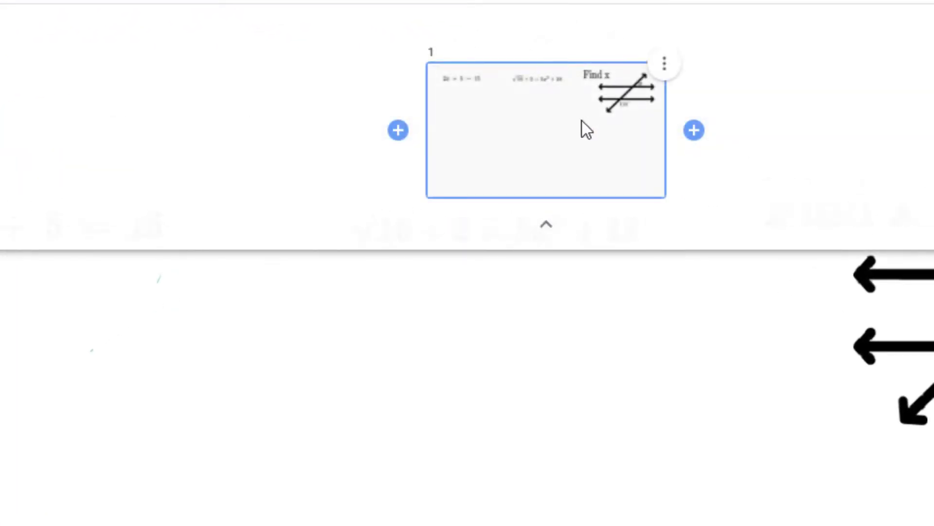
left_click(669, 68)
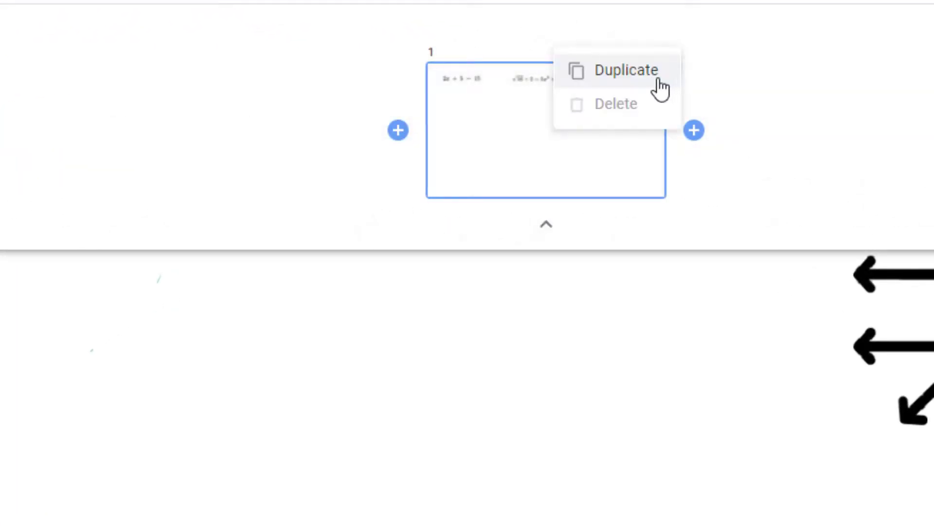
left_click(659, 83)
left_click(812, 62)
left_click(815, 80)
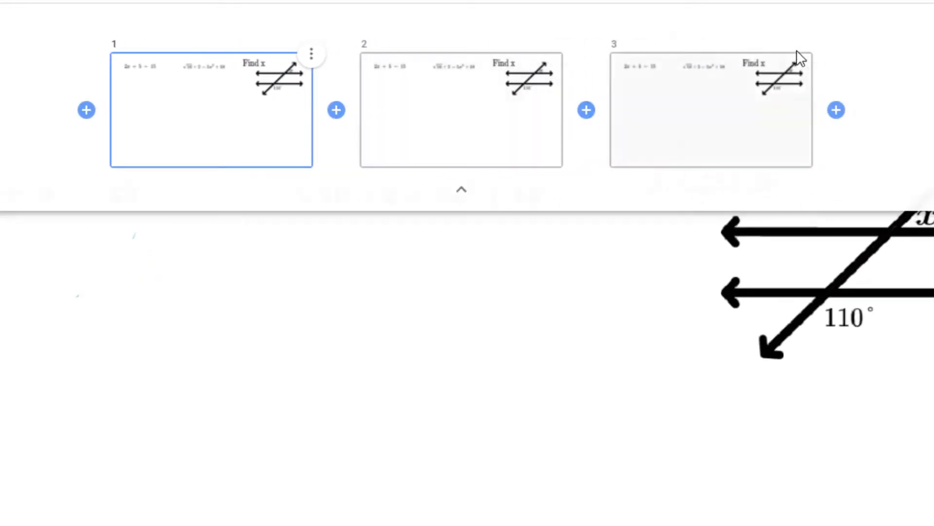
left_click(811, 55)
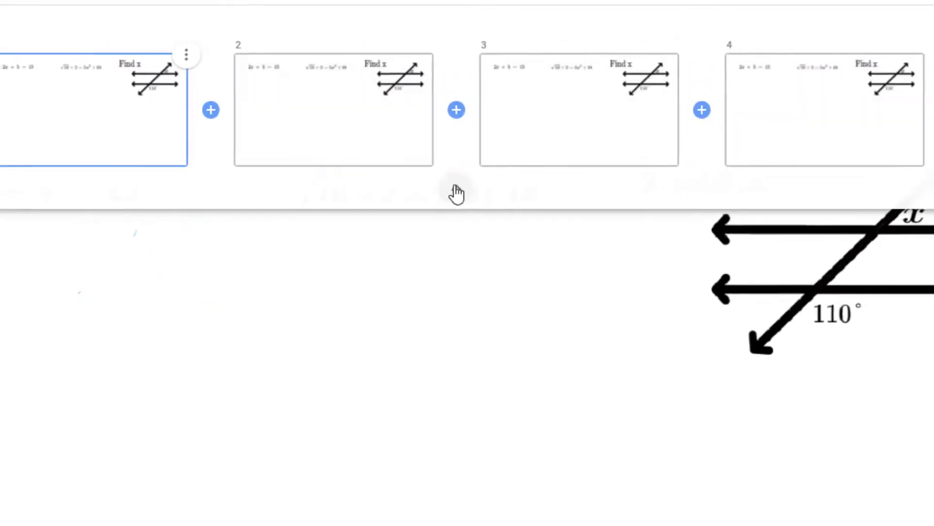
On frame 1, draw pen answer lines under 2x+5=15 and the √16 equation
left_click(461, 189)
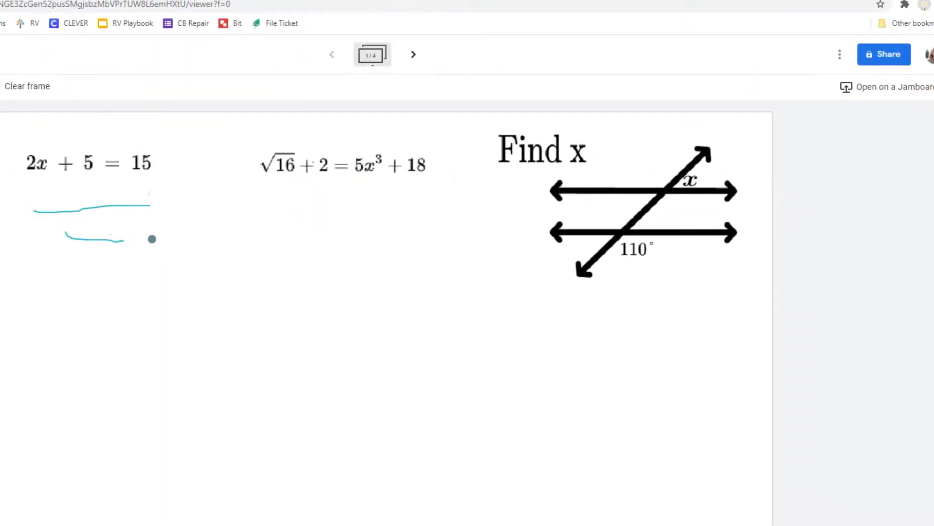
left_click_drag(258, 197, 376, 193)
left_click_drag(294, 227, 369, 229)
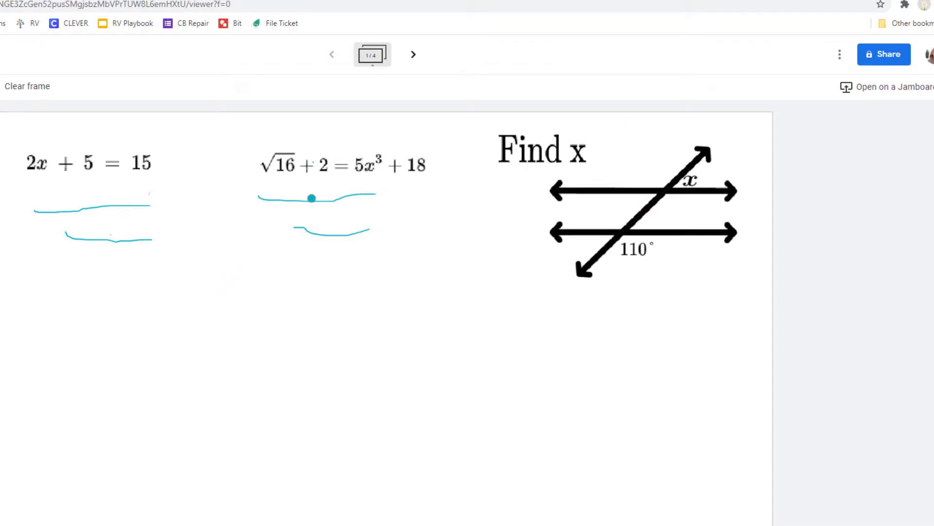
Download the four-frame jam as 'Equatio Jam.pdf' into Downloads
left_click(840, 54)
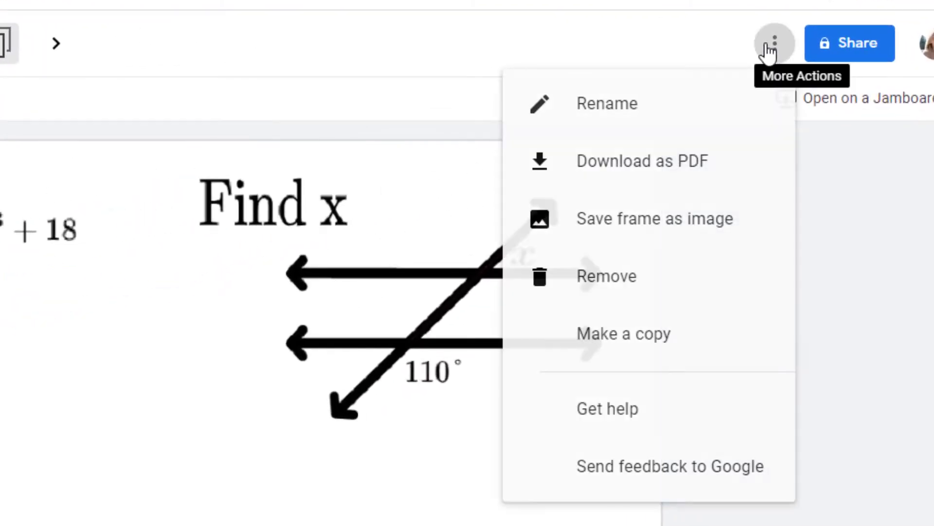
left_click(741, 179)
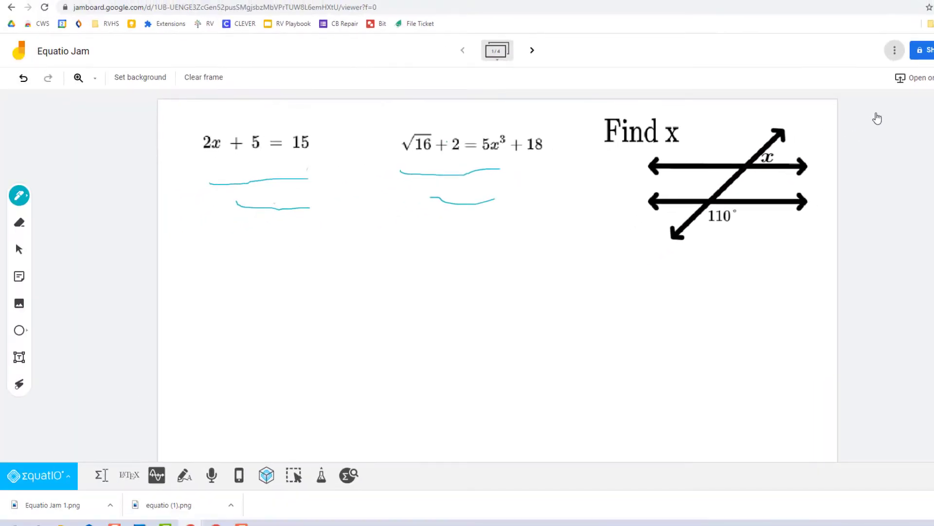
left_click(567, 478)
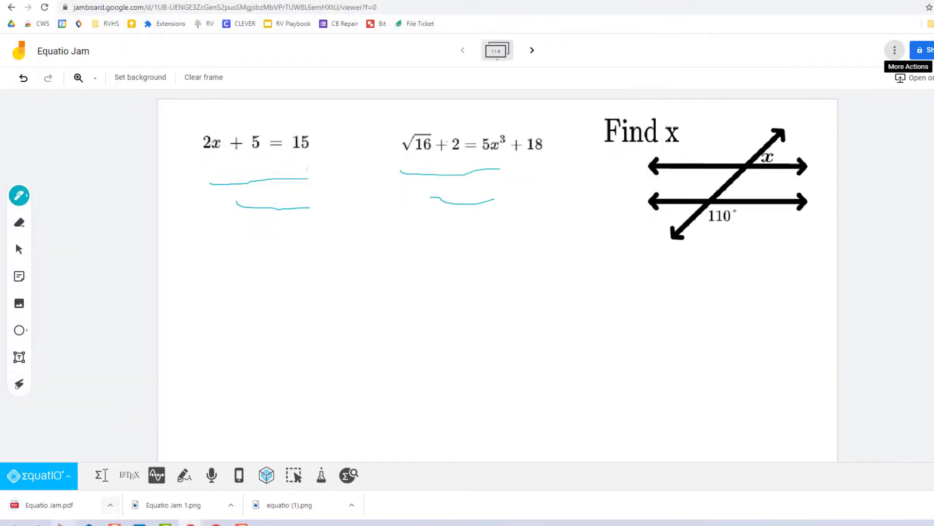
left_click(65, 508)
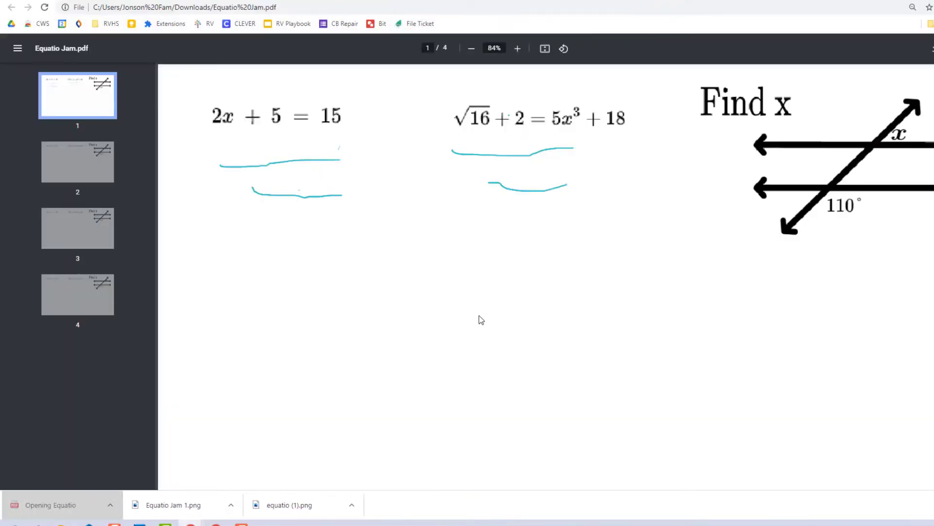
scroll(482, 320, "down", 13)
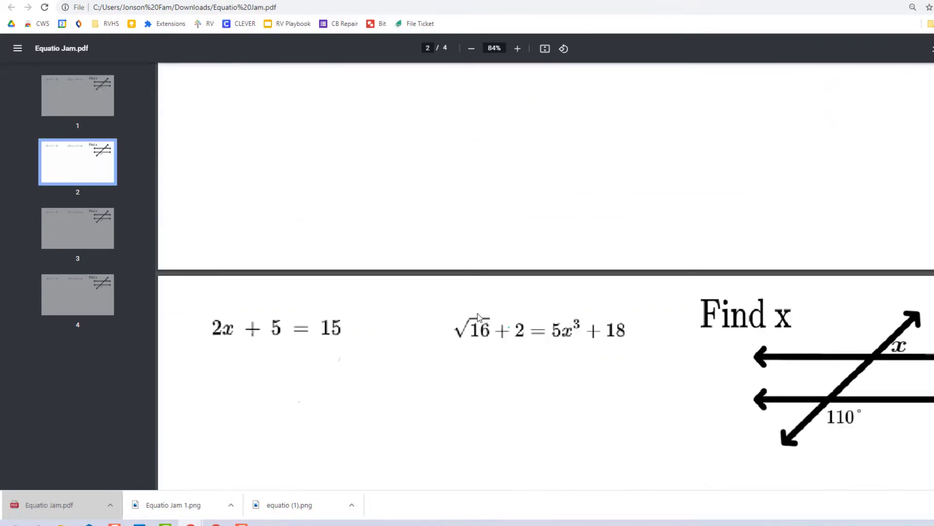
scroll(479, 317, "up", 5)
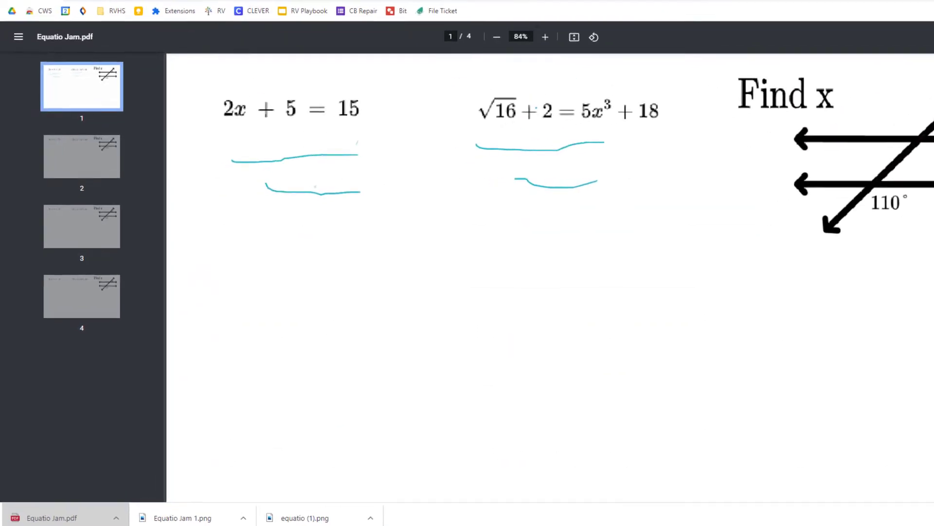